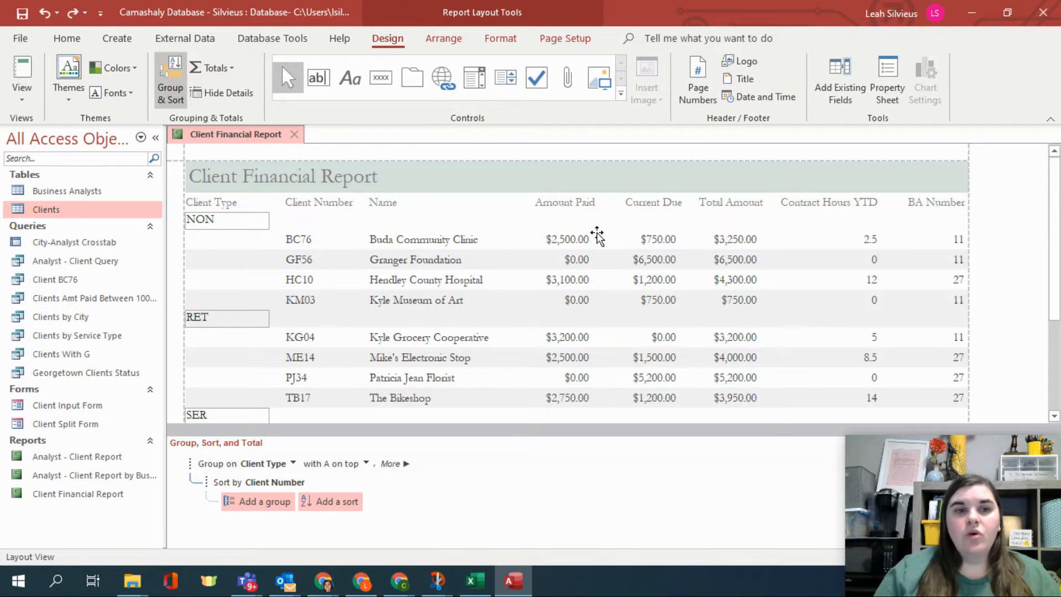
pyautogui.click(235, 204)
pyautogui.click(304, 204)
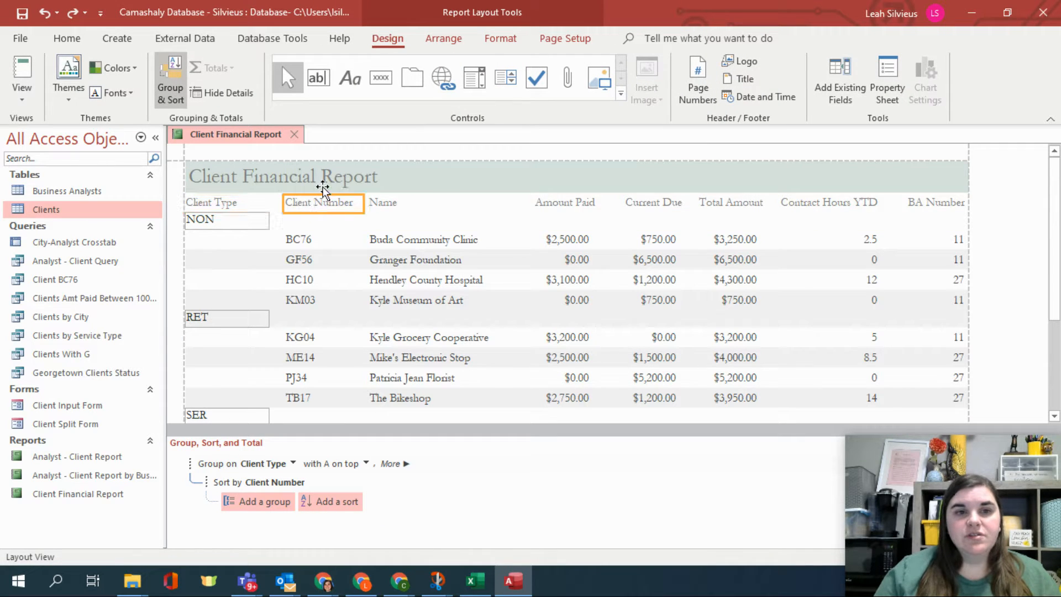
pyautogui.click(389, 207)
pyautogui.click(543, 203)
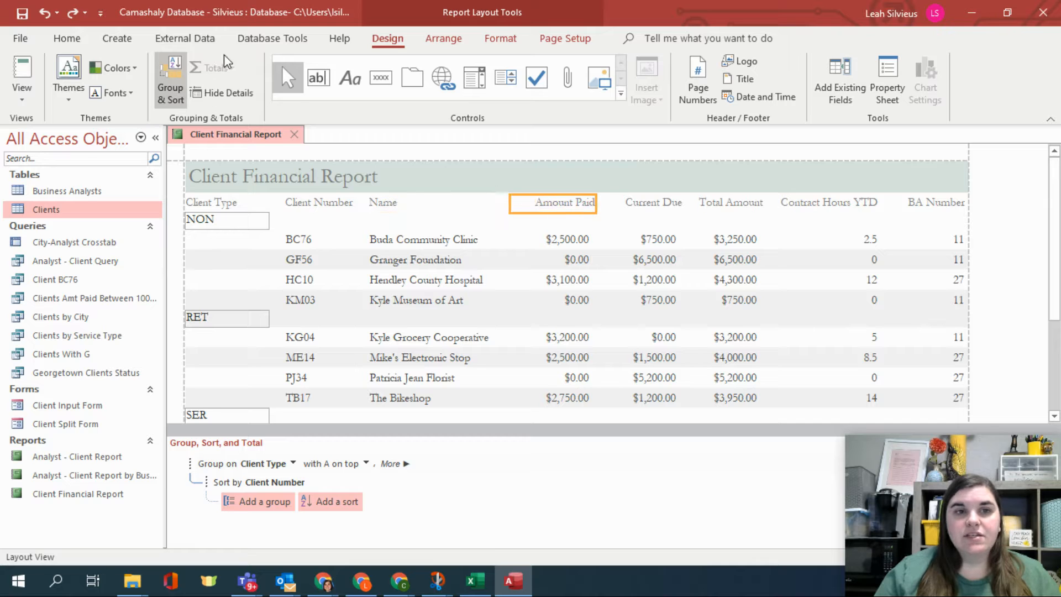
pyautogui.click(390, 239)
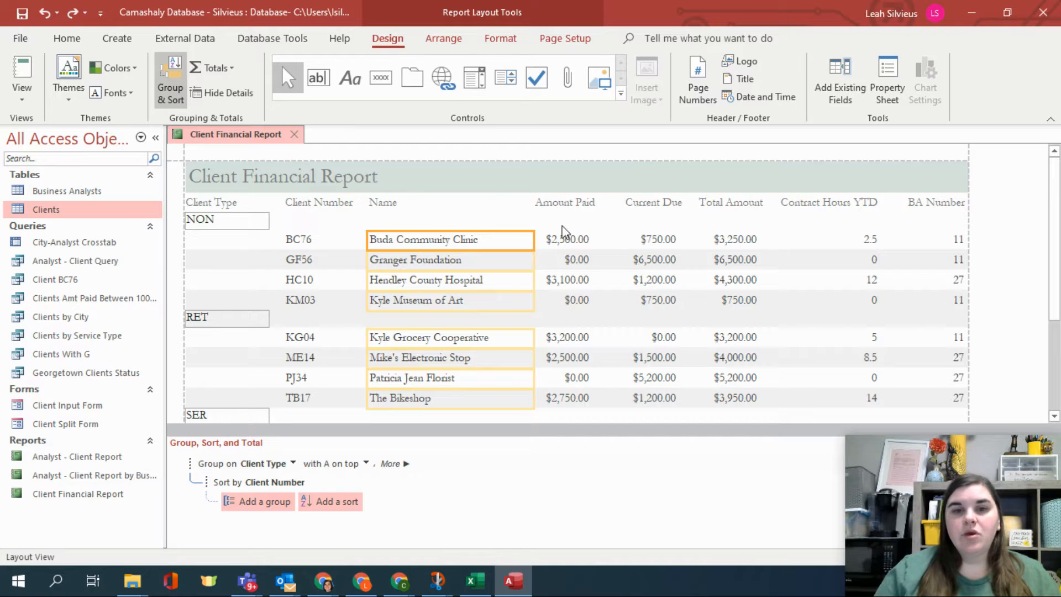
# Add a Sum total to the Amount Paid column for each client type group and the whole report.
pyautogui.click(559, 239)
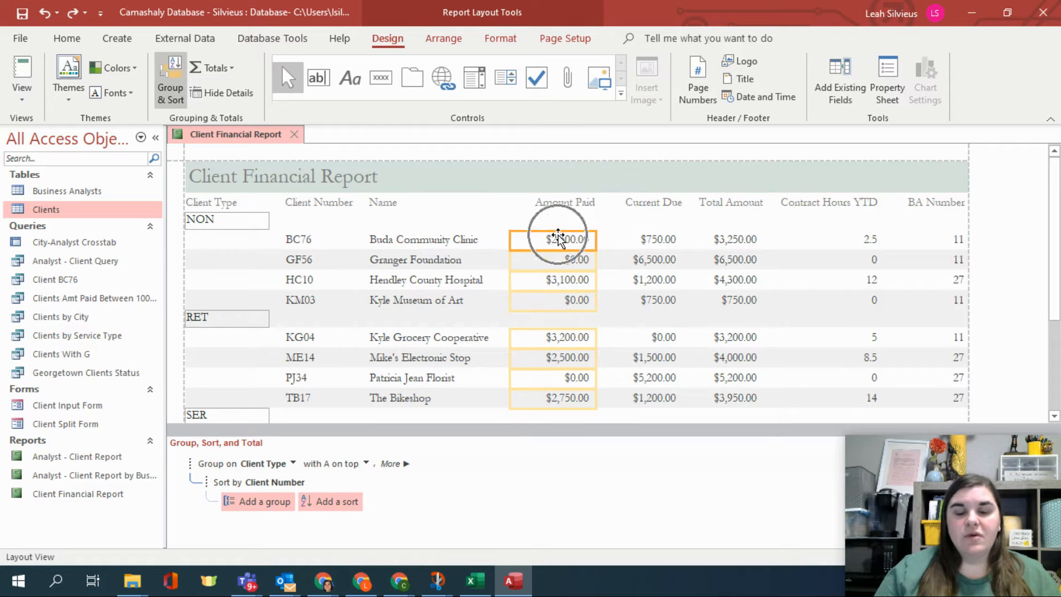
pyautogui.click(215, 67)
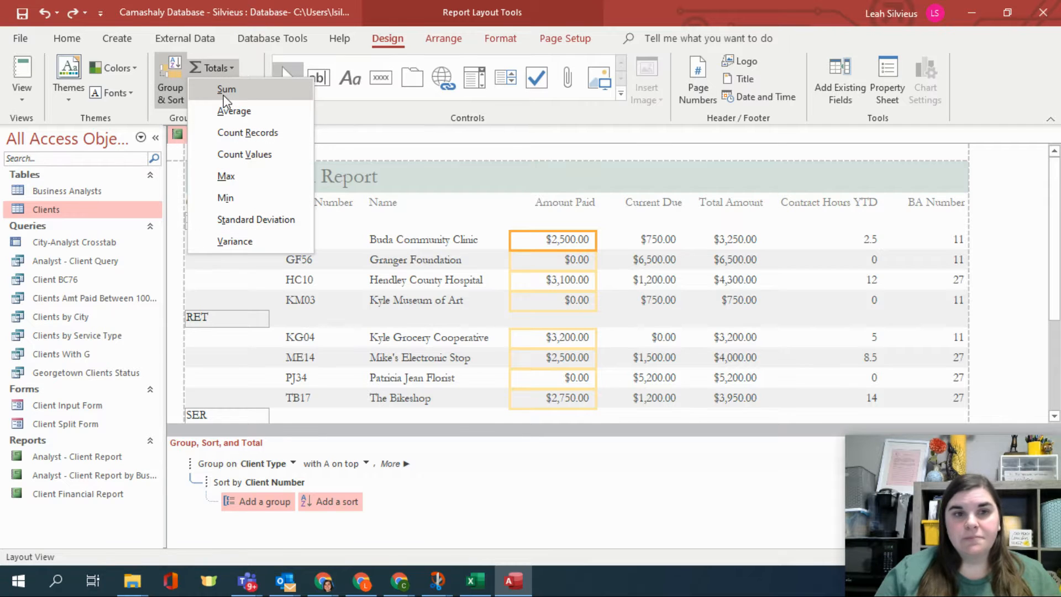
pyautogui.click(224, 90)
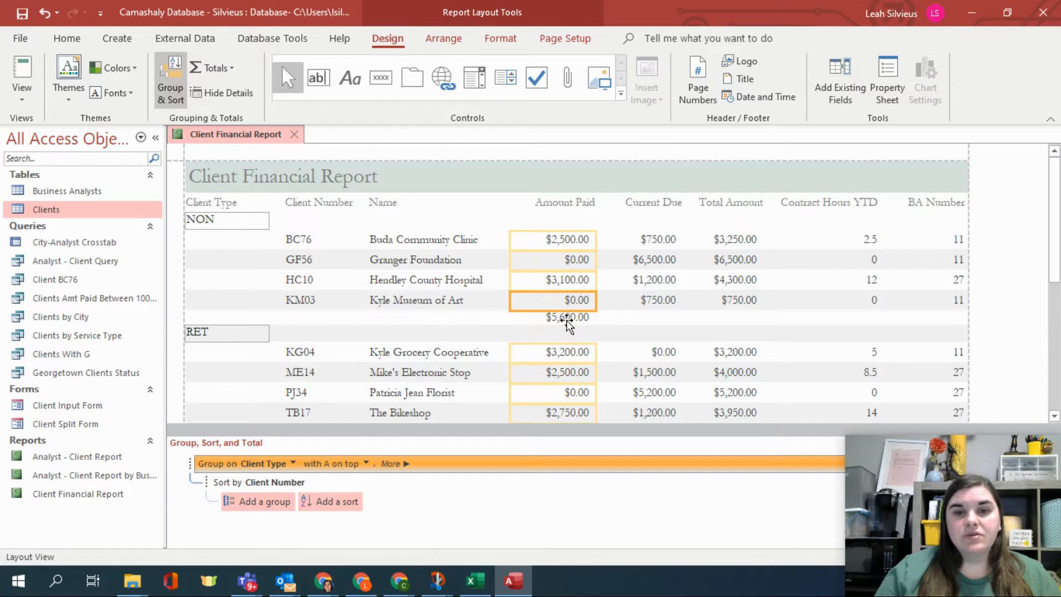
pyautogui.press('ctrl')
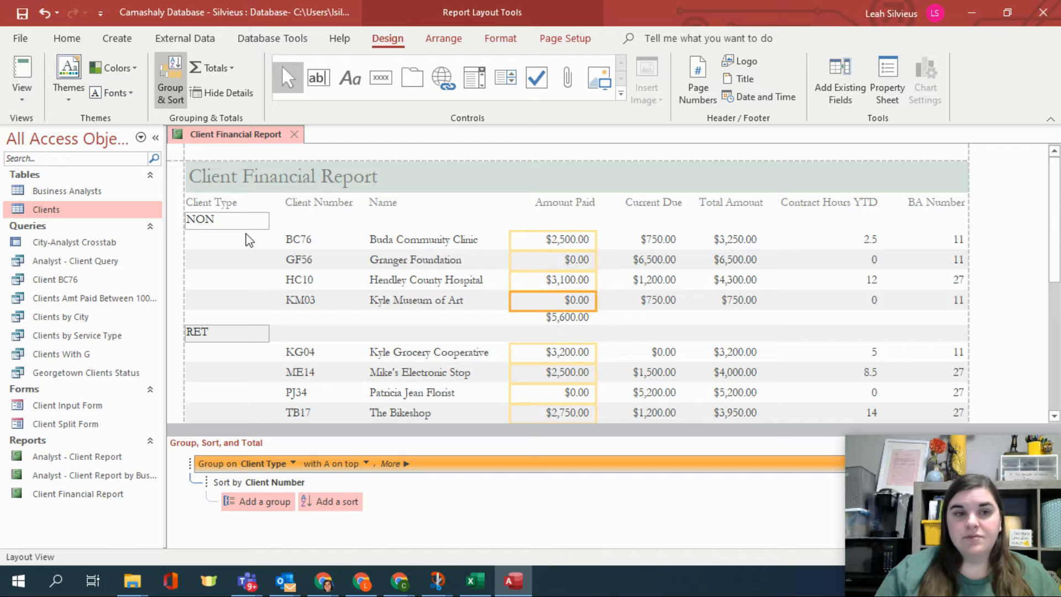
pyautogui.press('ctrl')
pyautogui.press('ctrl')
pyautogui.scroll(-5, 552, 315)
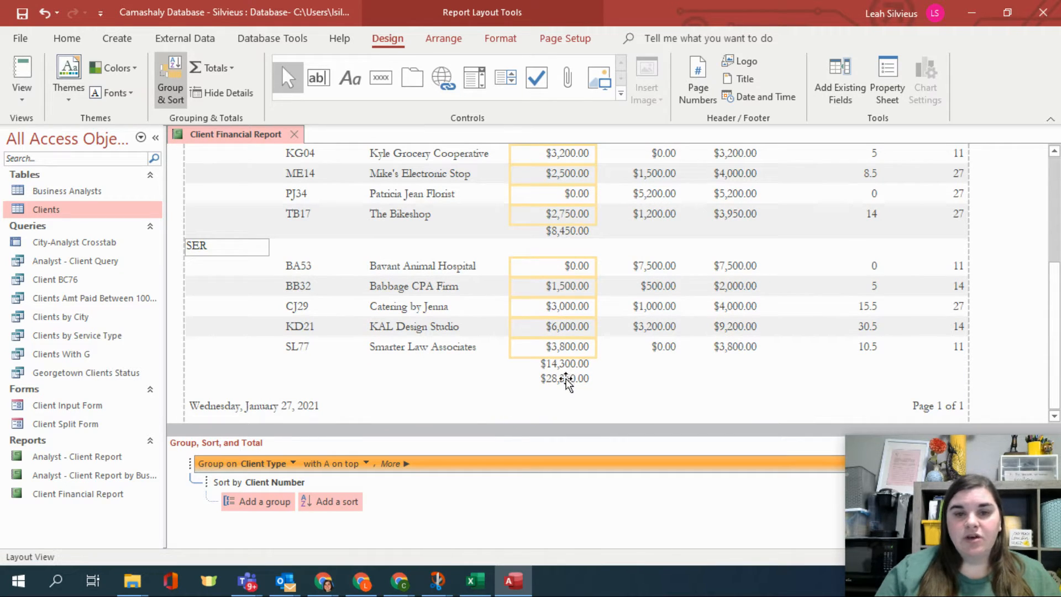
pyautogui.press('ctrl')
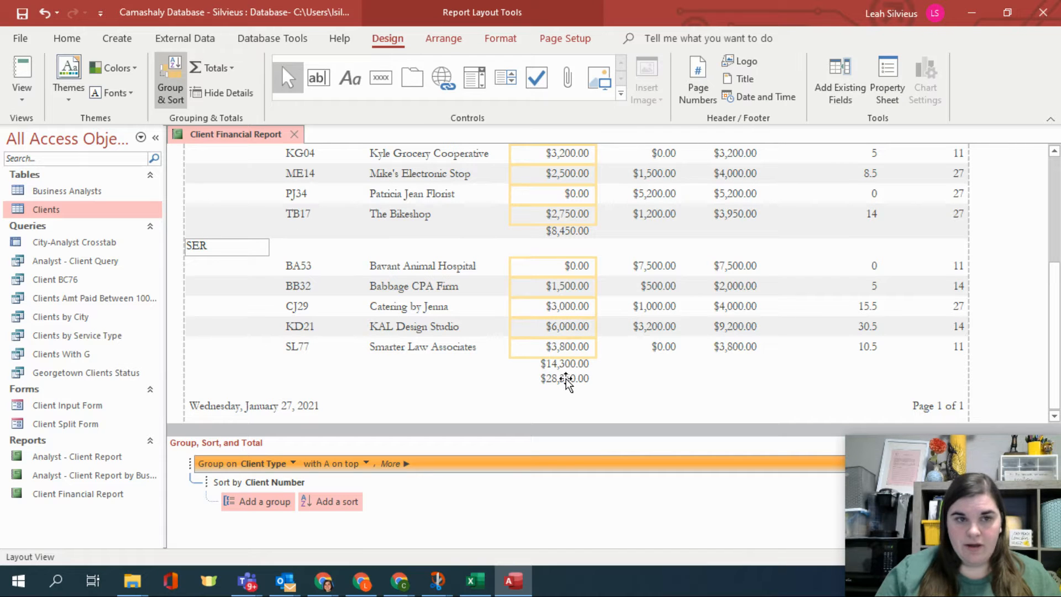
# Add a Sum total to the Current Due column of the report.
pyautogui.click(636, 327)
pyautogui.click(669, 270)
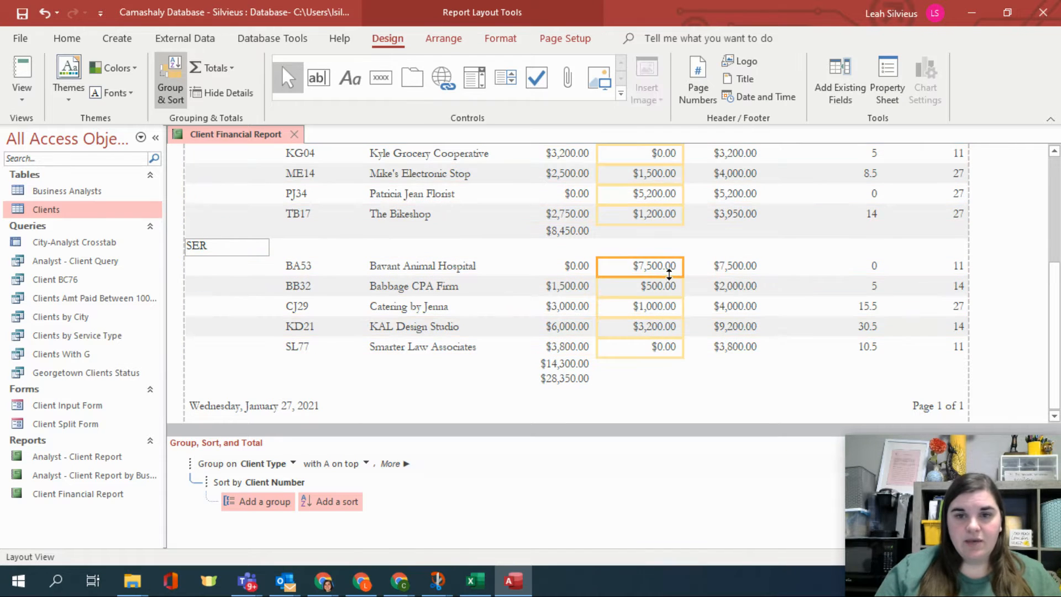
pyautogui.click(211, 68)
pyautogui.click(221, 87)
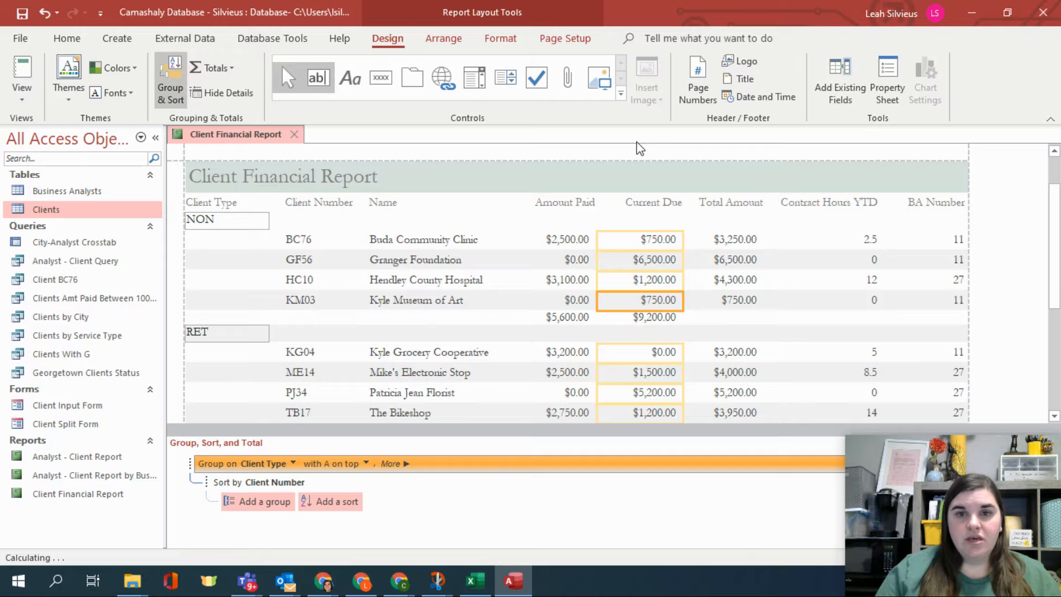
# Add Sum totals to the Total Amount and Contract Hours YTD columns.
pyautogui.click(725, 246)
pyautogui.click(211, 67)
pyautogui.click(228, 87)
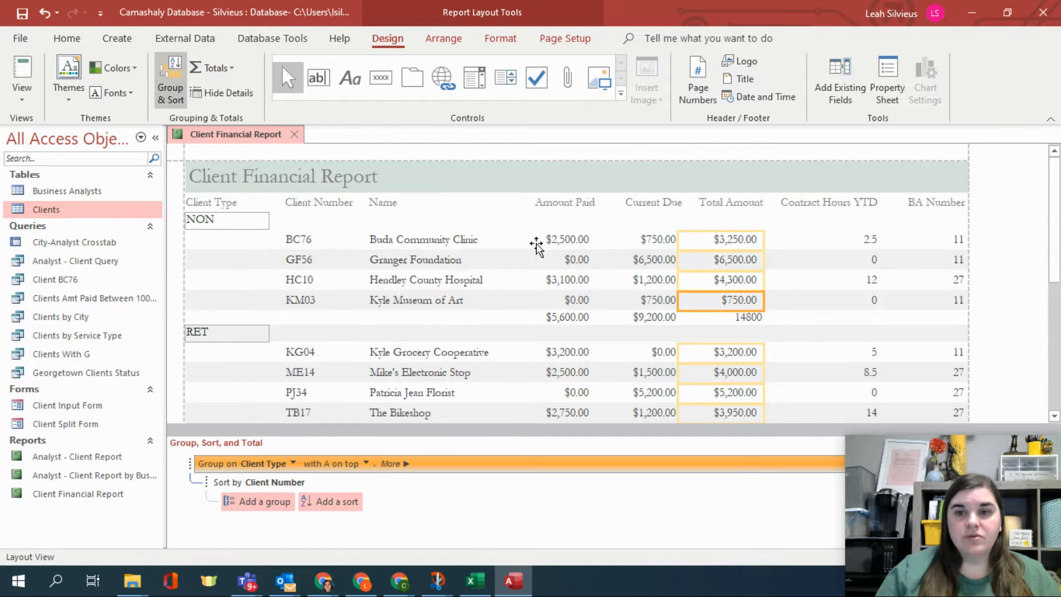
pyautogui.click(865, 243)
pyautogui.click(211, 67)
pyautogui.click(226, 87)
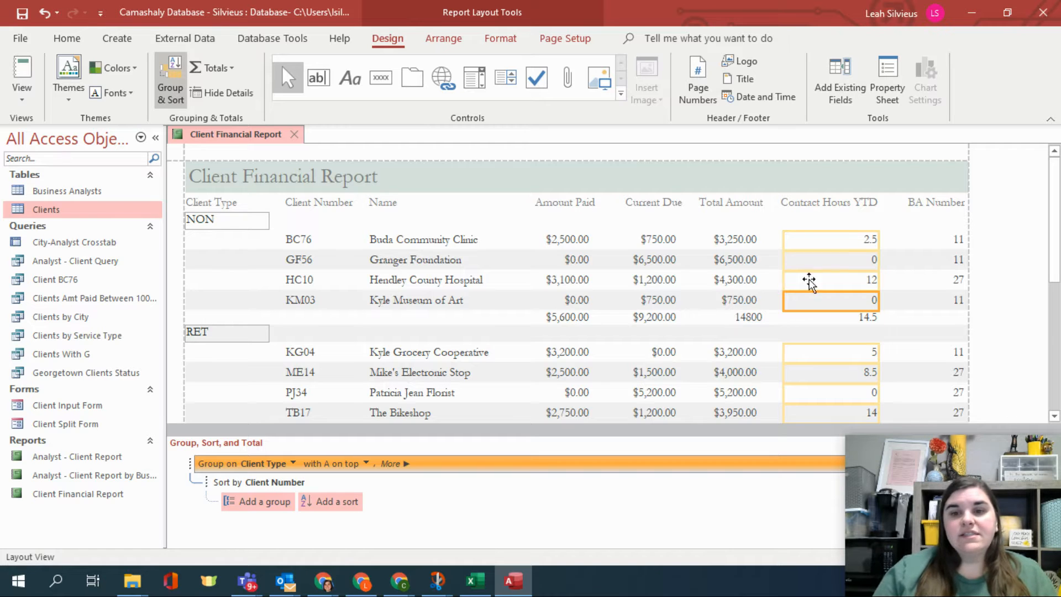
# Format the Total Amount column's group subtotals and its grand total as Currency.
pyautogui.click(748, 320)
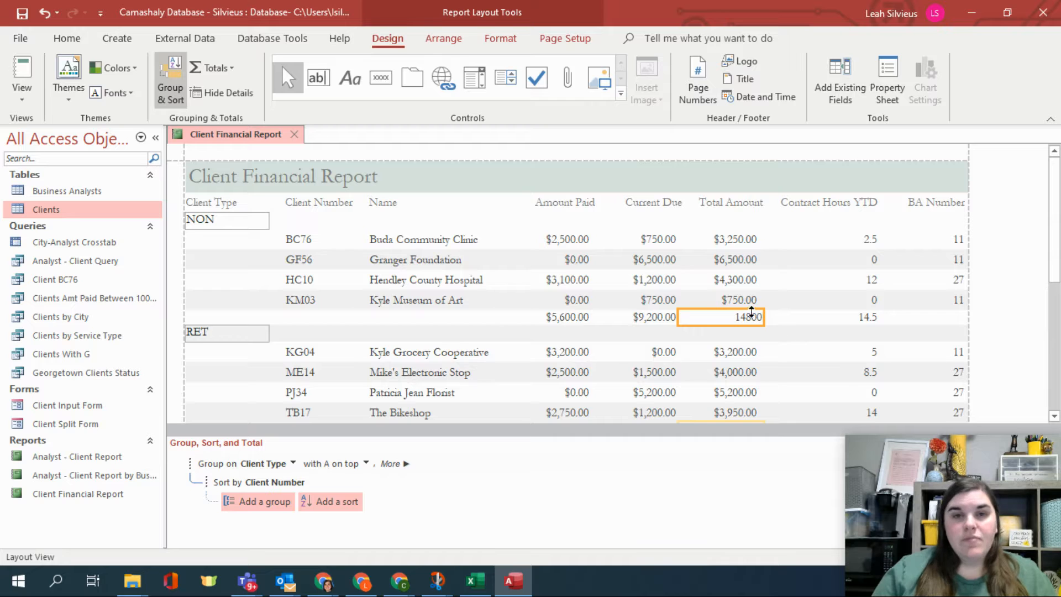
pyautogui.click(497, 42)
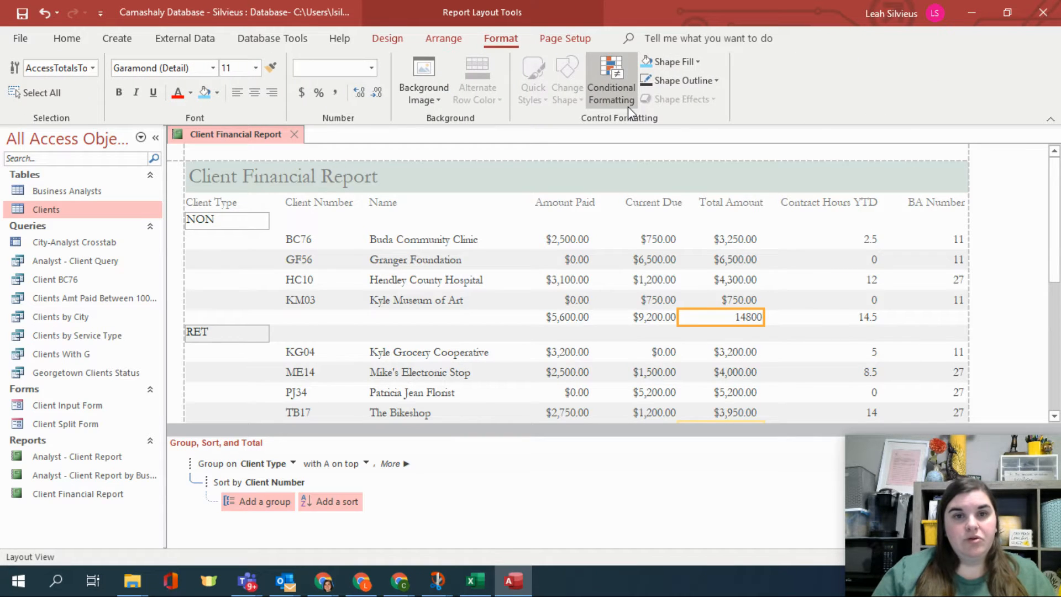
pyautogui.click(337, 130)
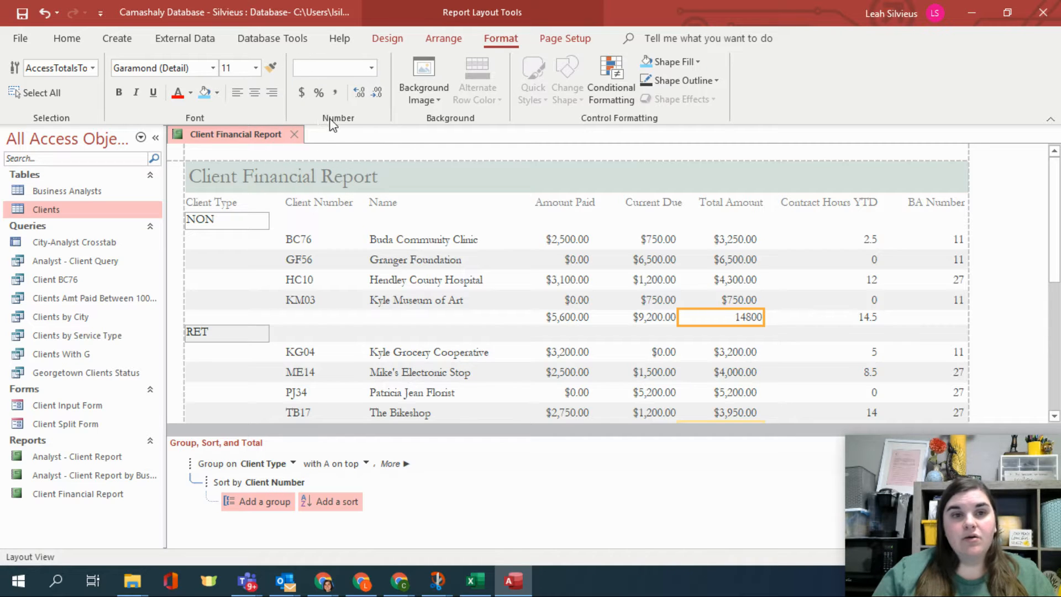
pyautogui.click(302, 92)
pyautogui.scroll(-5, 675, 301)
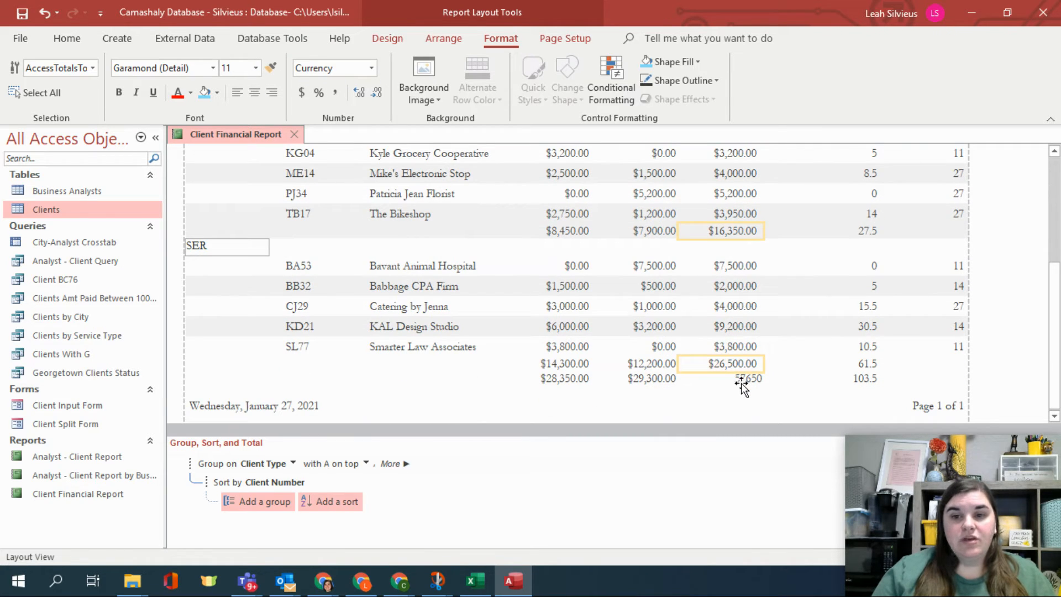
pyautogui.click(741, 383)
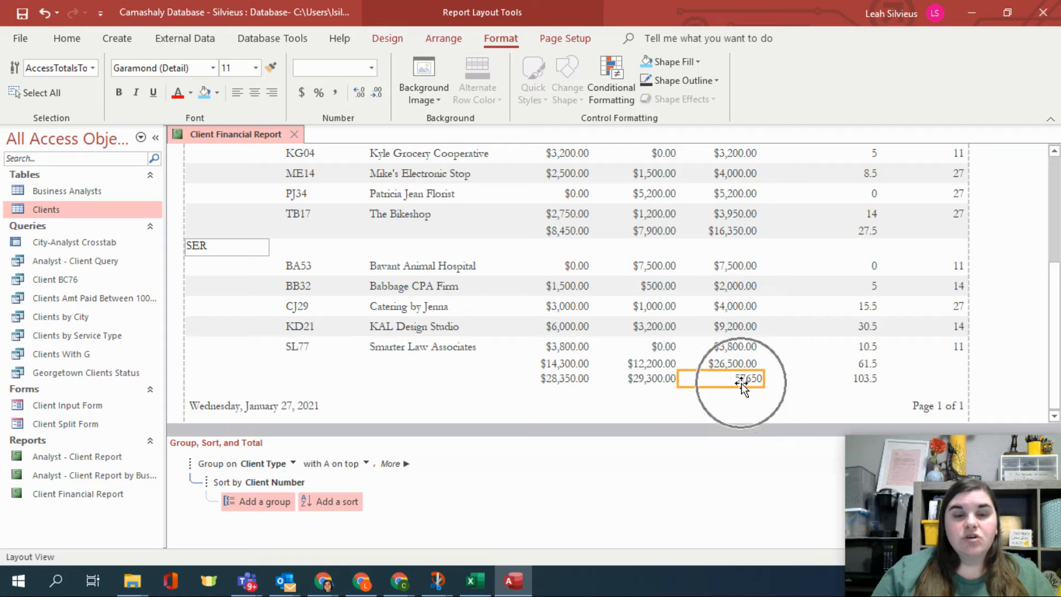
pyautogui.click(302, 93)
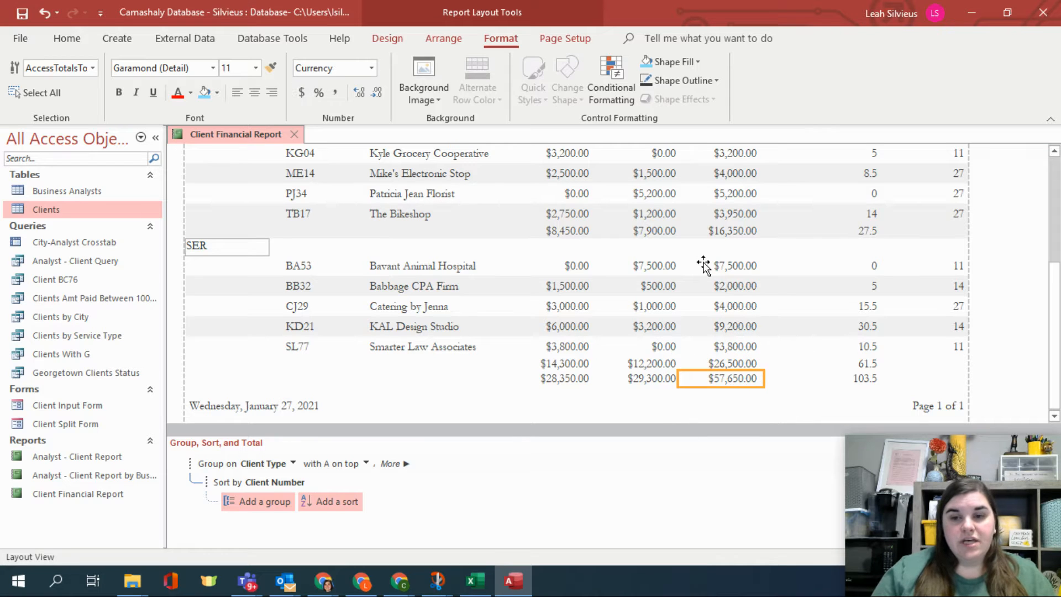
# Give the four grand totals at the end of the report a light blue background and bold text.
pyautogui.click(573, 380)
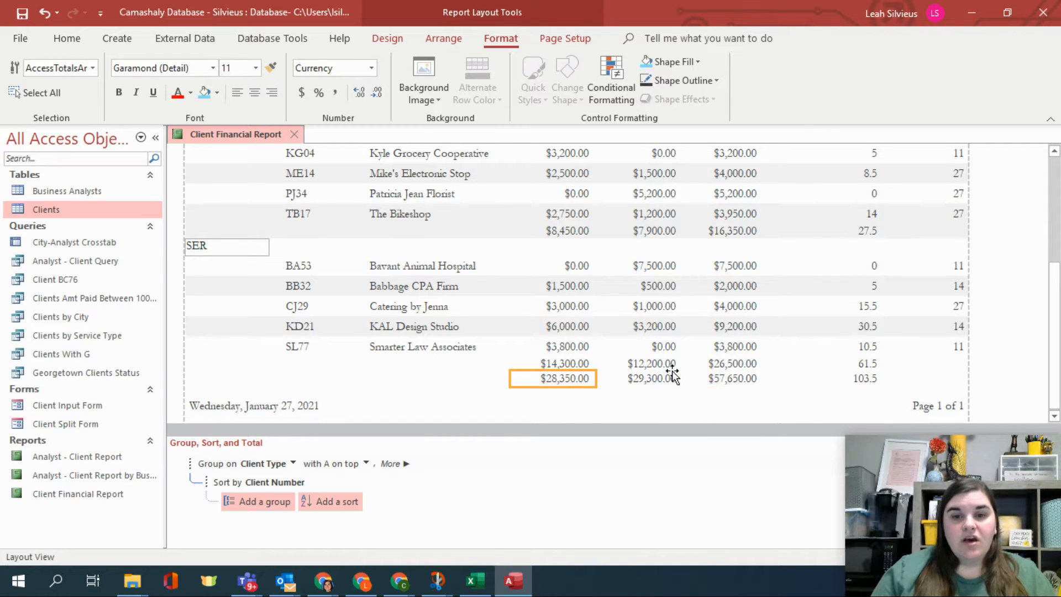
pyautogui.keyDown('shift'); pyautogui.click(668, 381); pyautogui.keyUp('shift')
pyautogui.keyDown('shift'); pyautogui.click(701, 380); pyautogui.keyUp('shift')
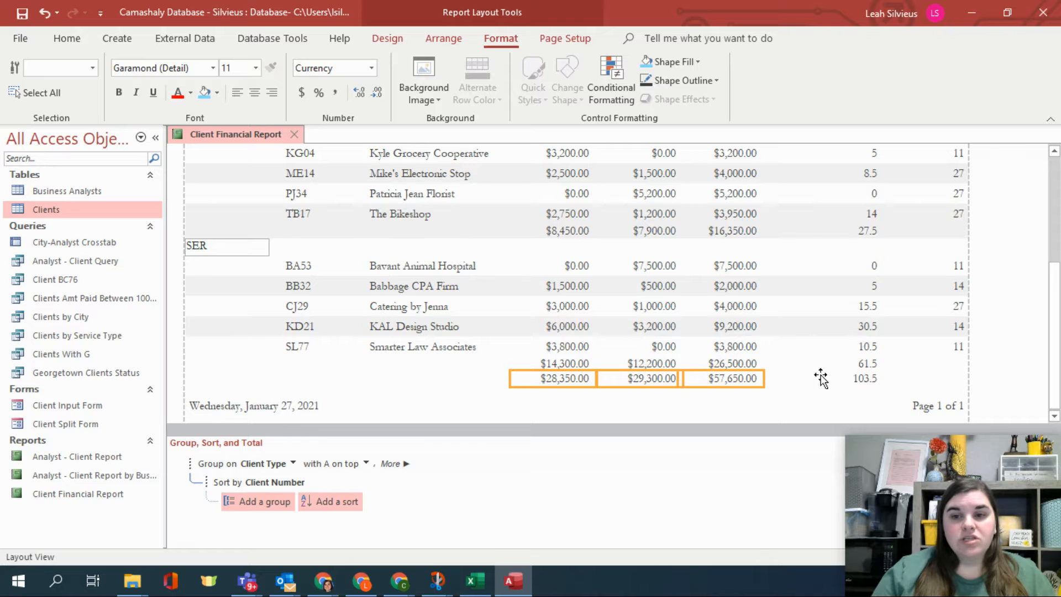
pyautogui.keyDown('shift'); pyautogui.click(868, 380); pyautogui.keyUp('shift')
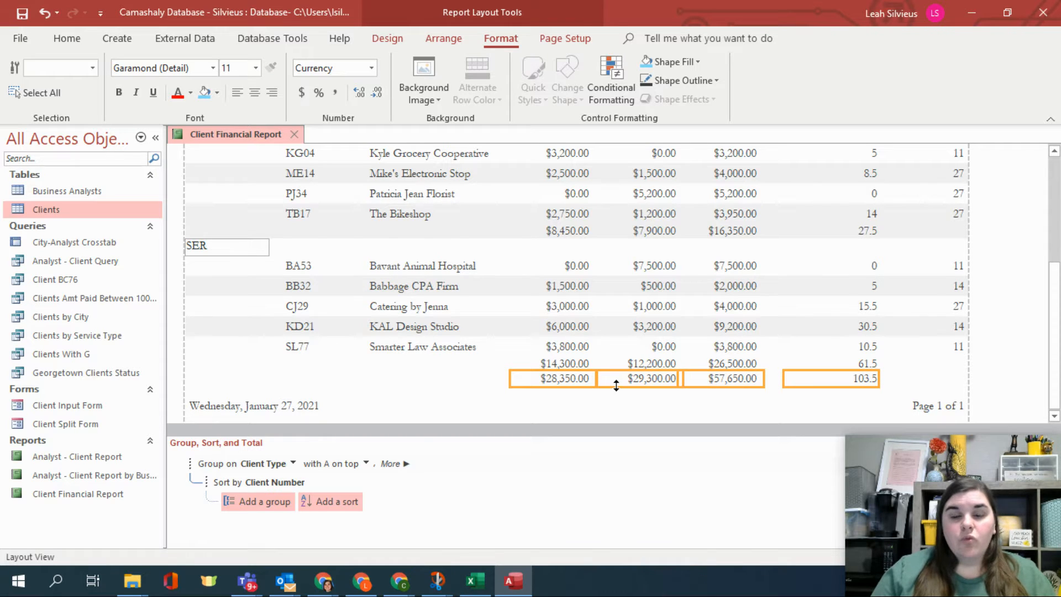
pyautogui.click(217, 94)
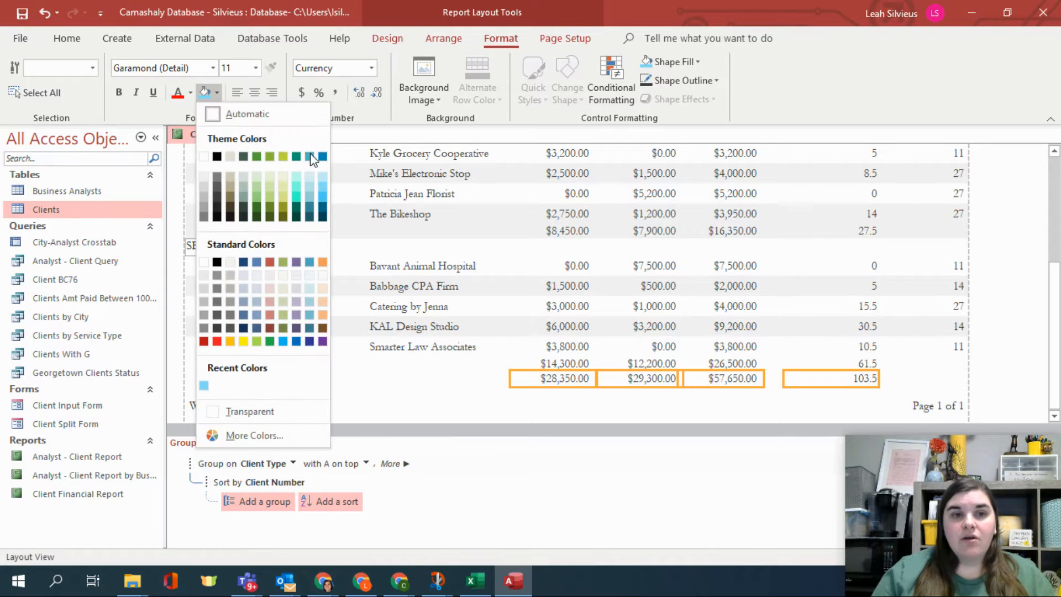
pyautogui.click(314, 187)
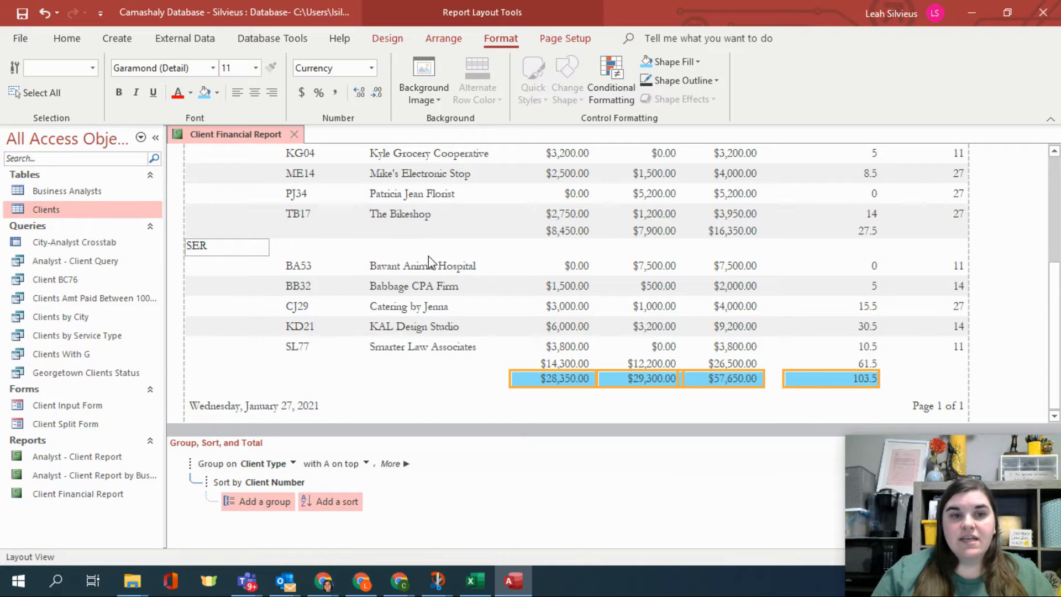
pyautogui.click(119, 93)
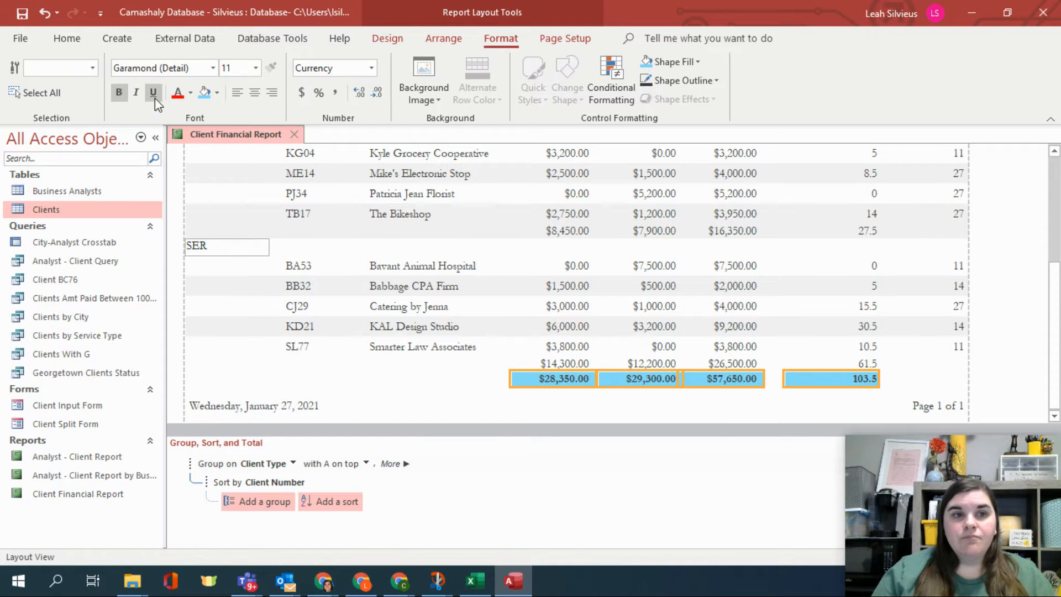
pyautogui.click(740, 411)
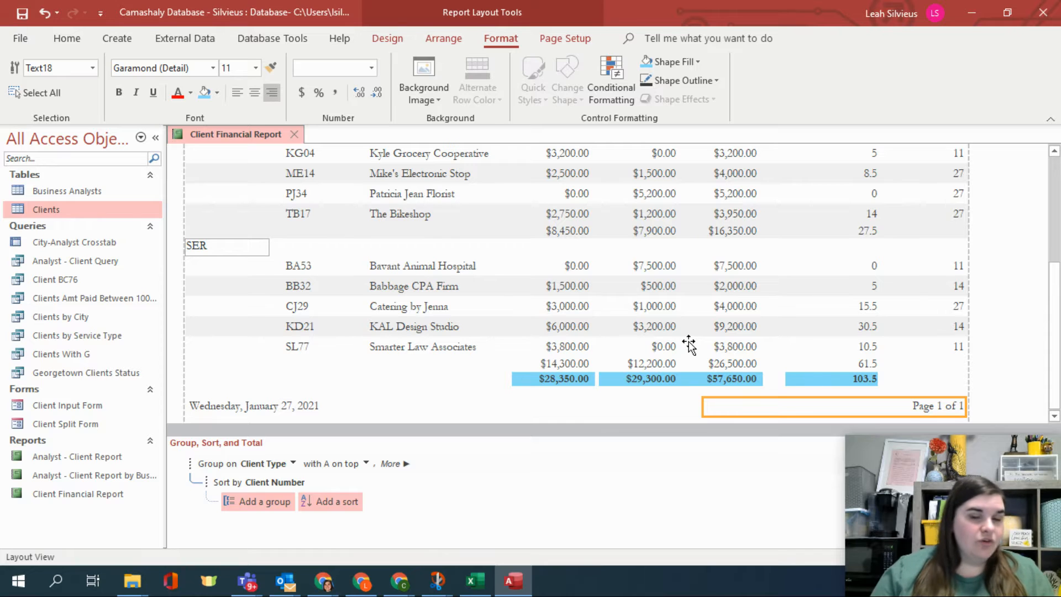
# Start a new conditional formatting rule for the Current Due values in the report.
pyautogui.scroll(5, 604, 346)
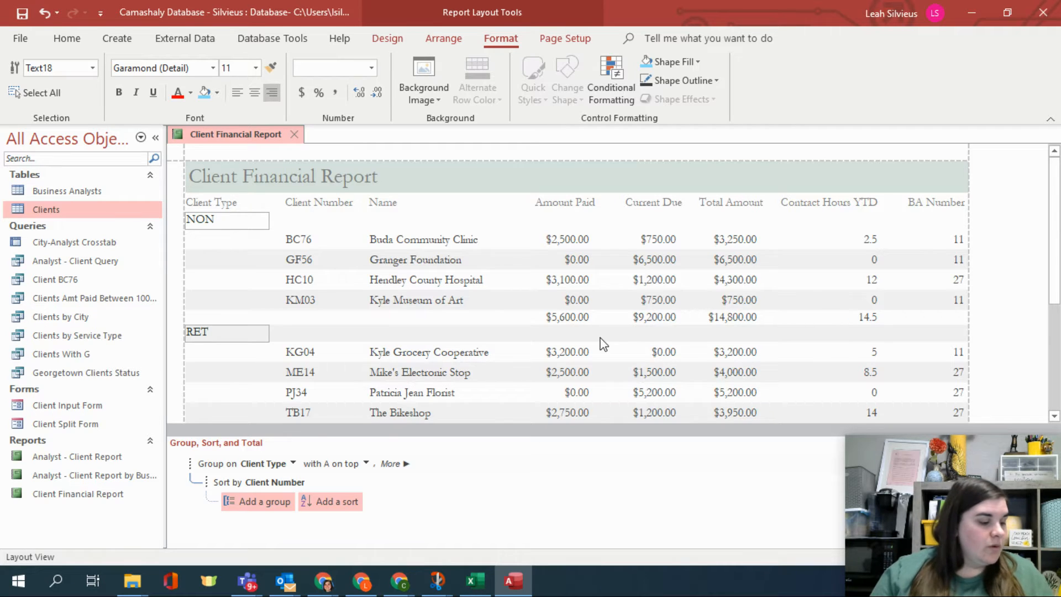
pyautogui.click(663, 265)
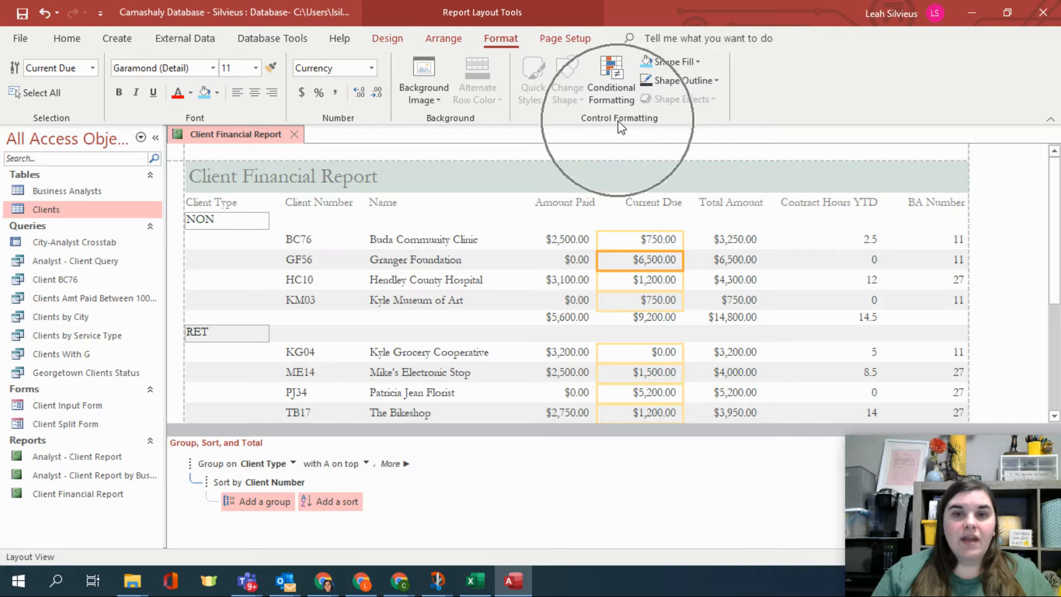
pyautogui.click(621, 104)
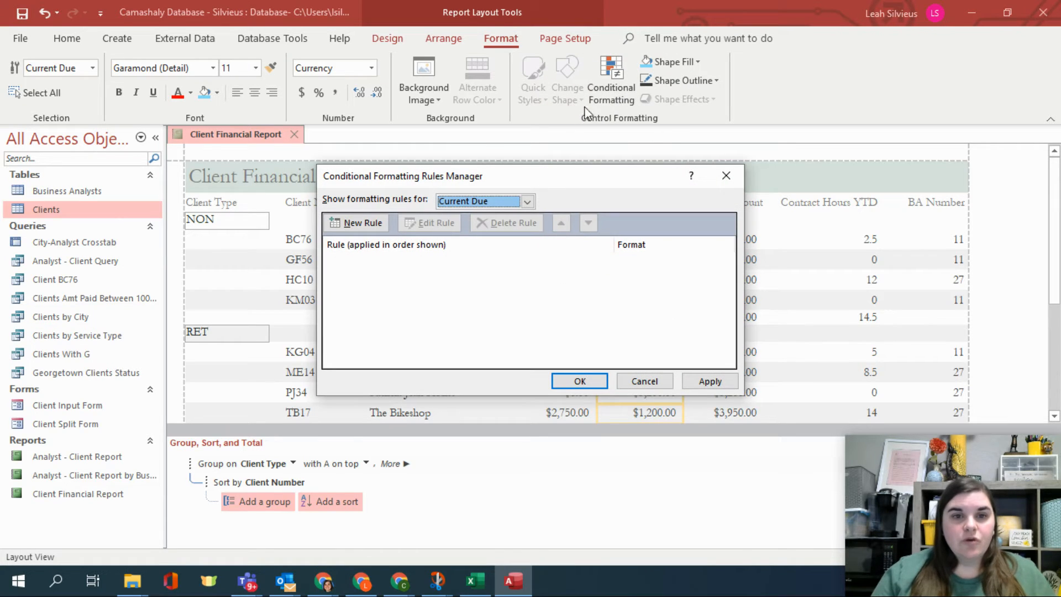
pyautogui.click(494, 202)
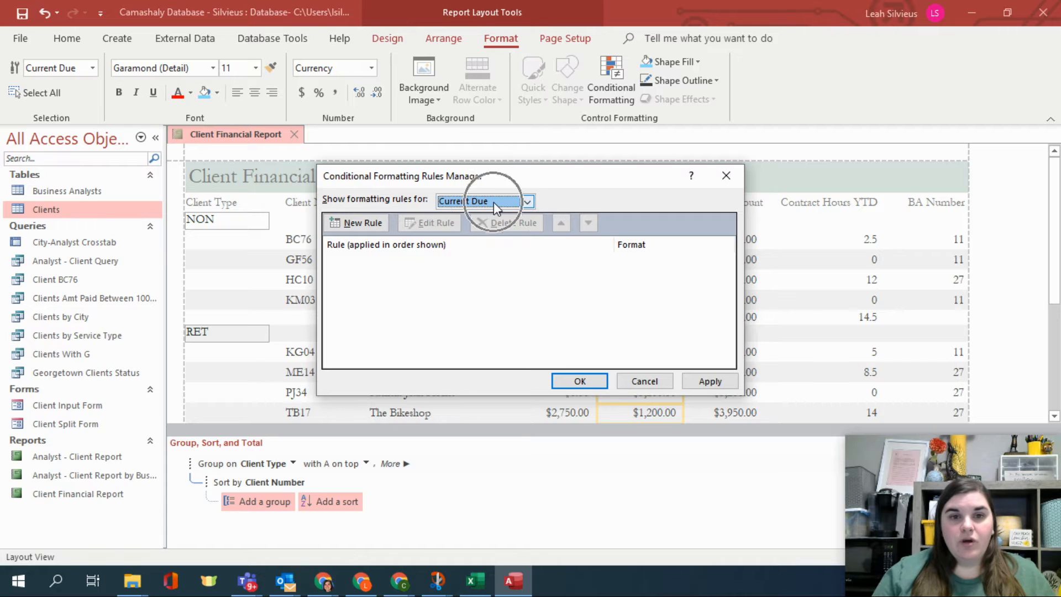
pyautogui.click(528, 202)
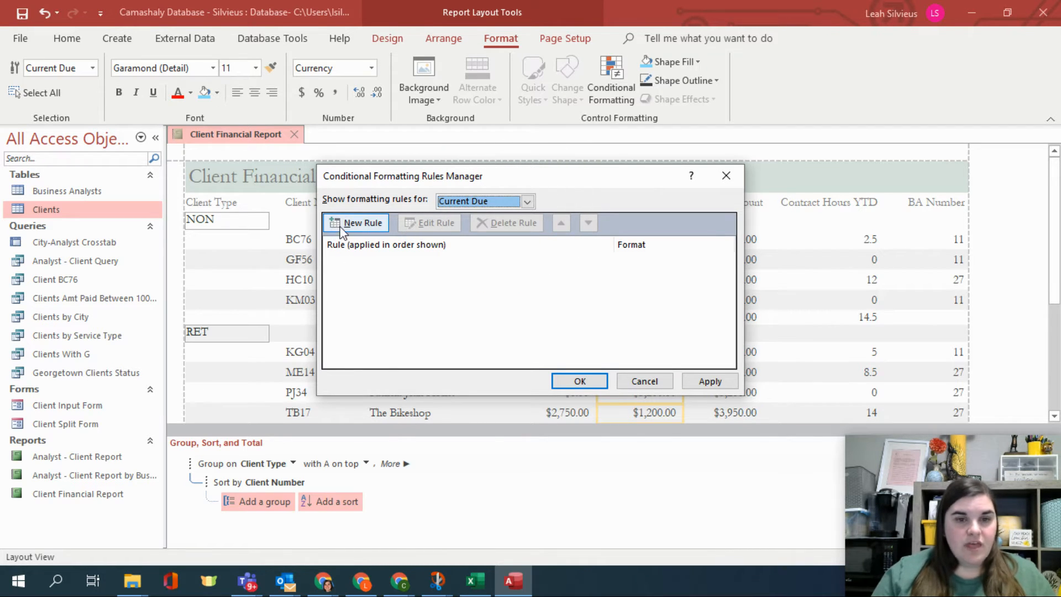
pyautogui.click(358, 223)
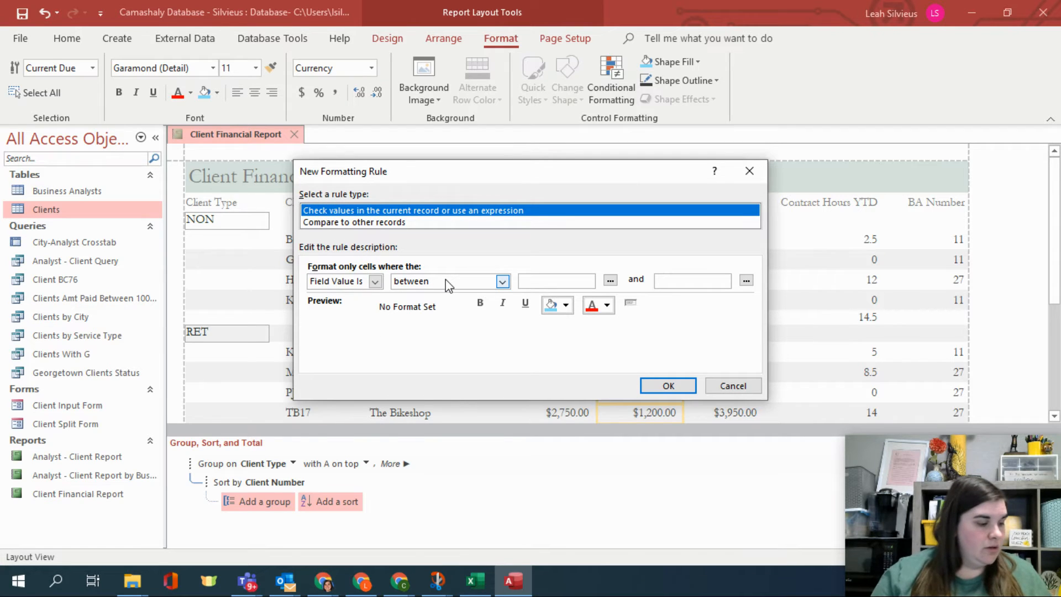
# Set the rule's condition to field value greater than or equal to 1000.
pyautogui.click(502, 282)
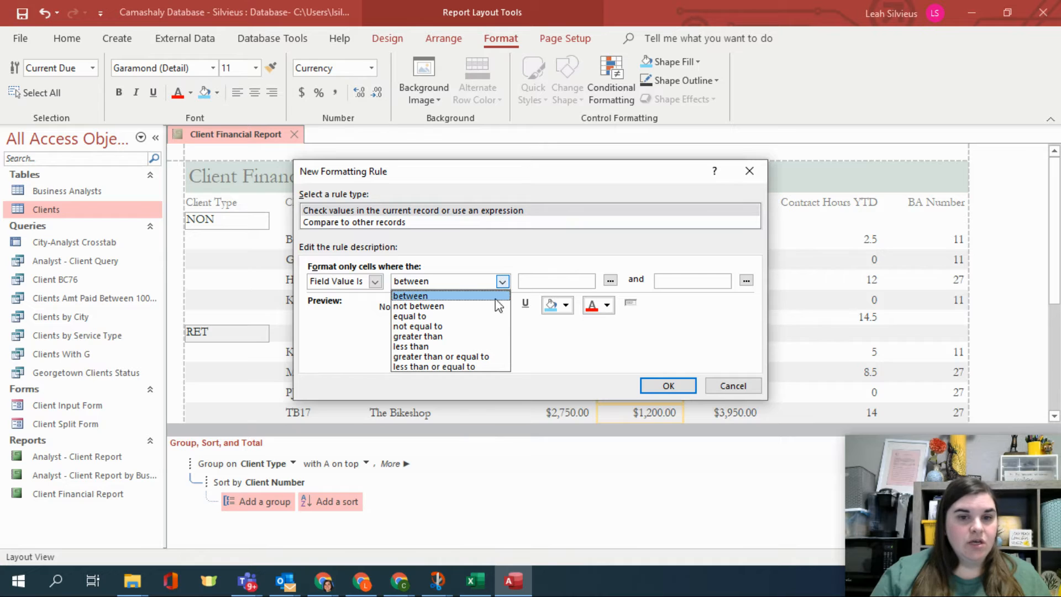
pyautogui.click(486, 358)
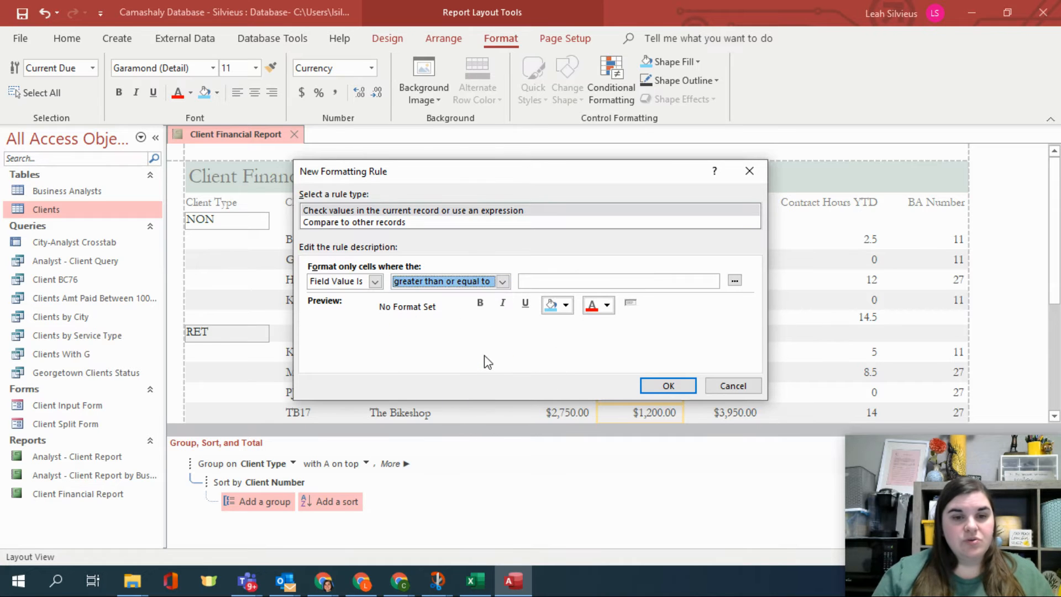
pyautogui.moveTo(536, 190); pyautogui.dragTo(302, 181)
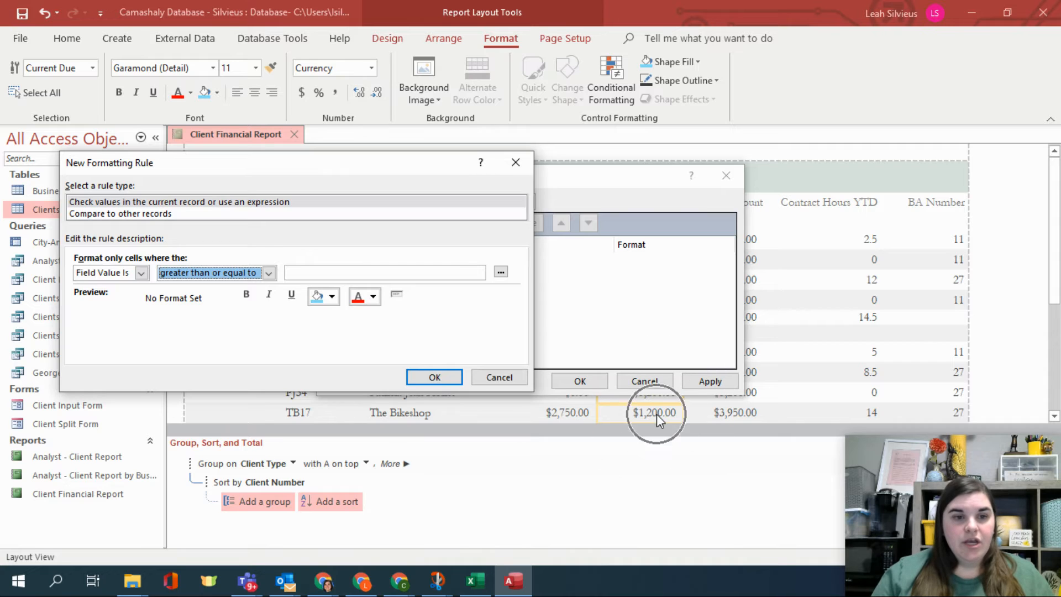
pyautogui.click(336, 271)
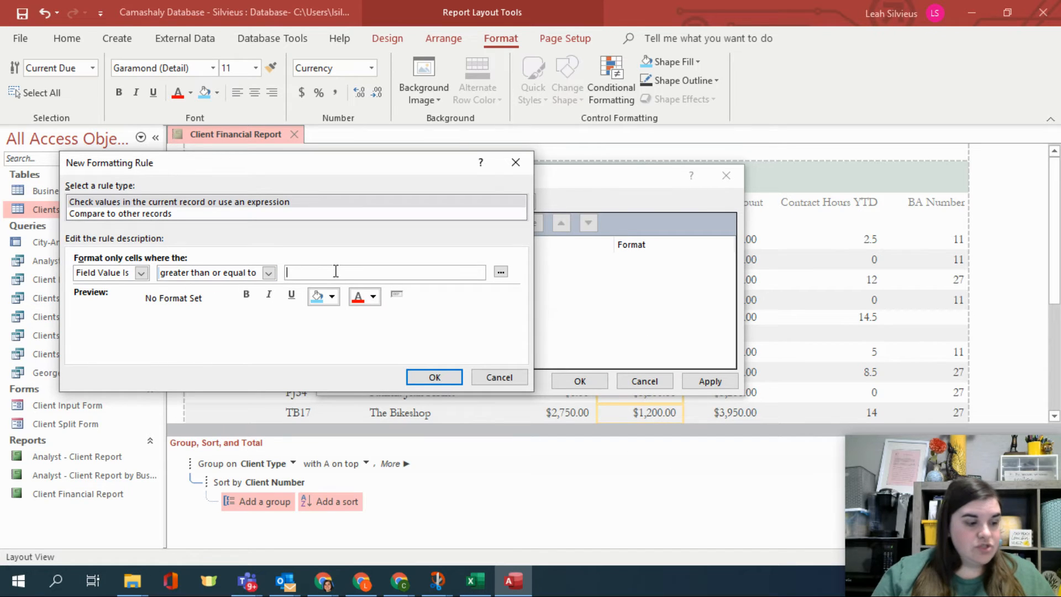
pyautogui.write('1000')
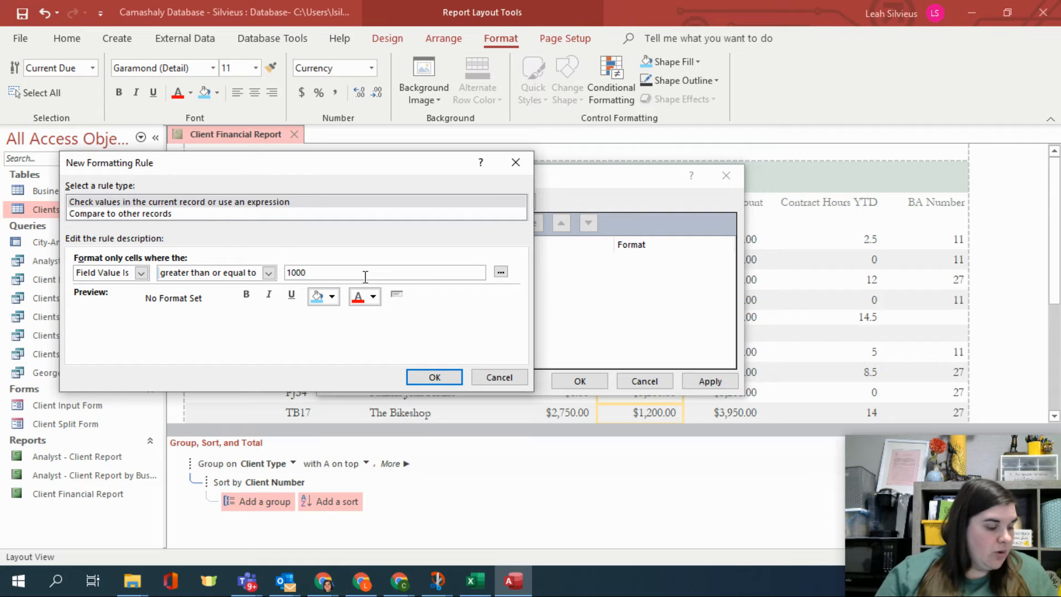
# Give the rule a red font color and apply it to the Current Due values.
pyautogui.click(372, 297)
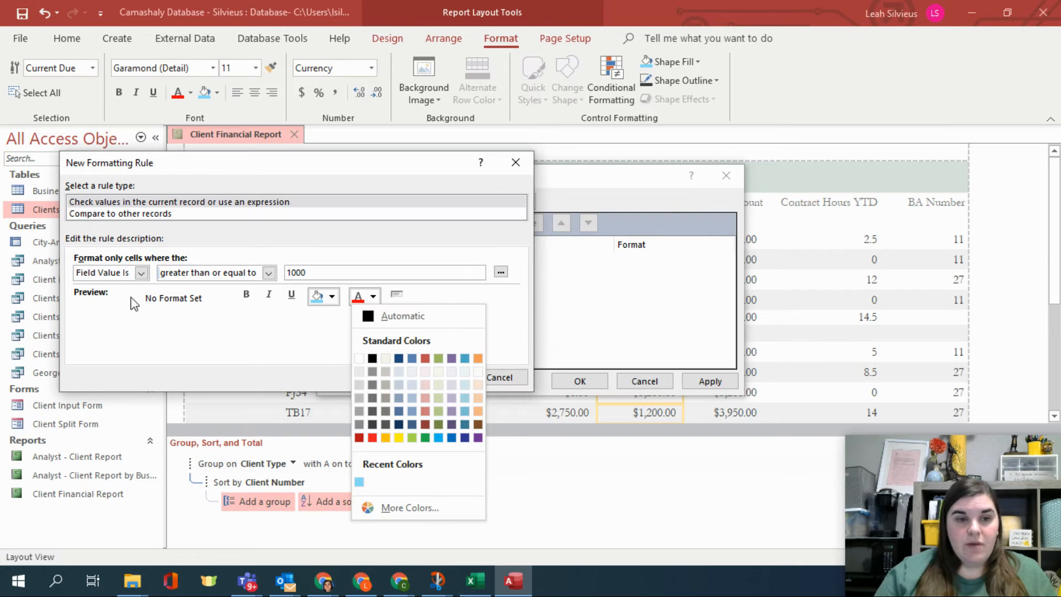
pyautogui.click(359, 438)
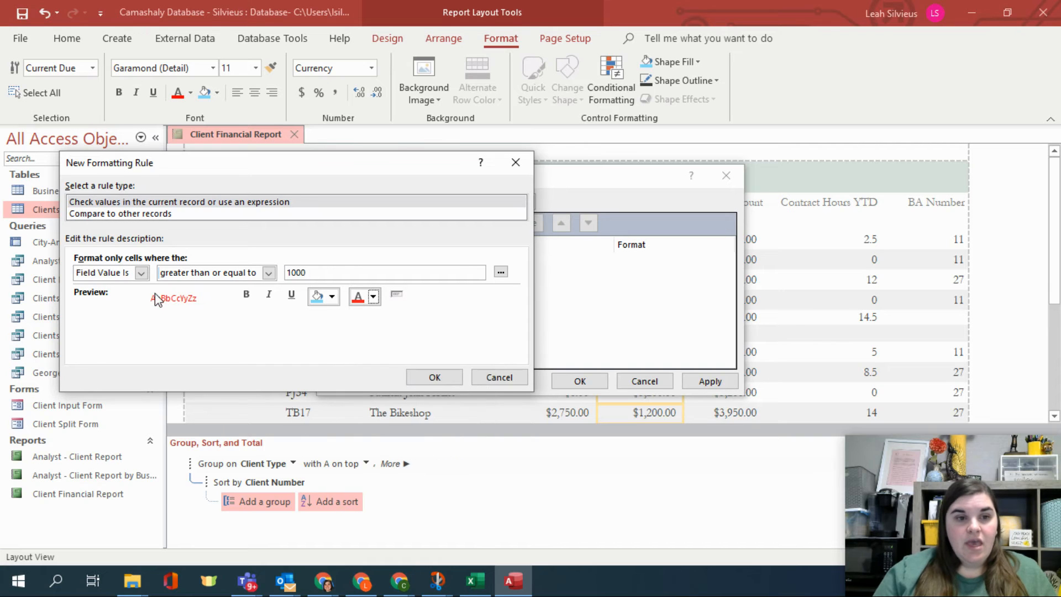
pyautogui.press('ctrl')
pyautogui.press('ctrl')
pyautogui.press('ctrl')
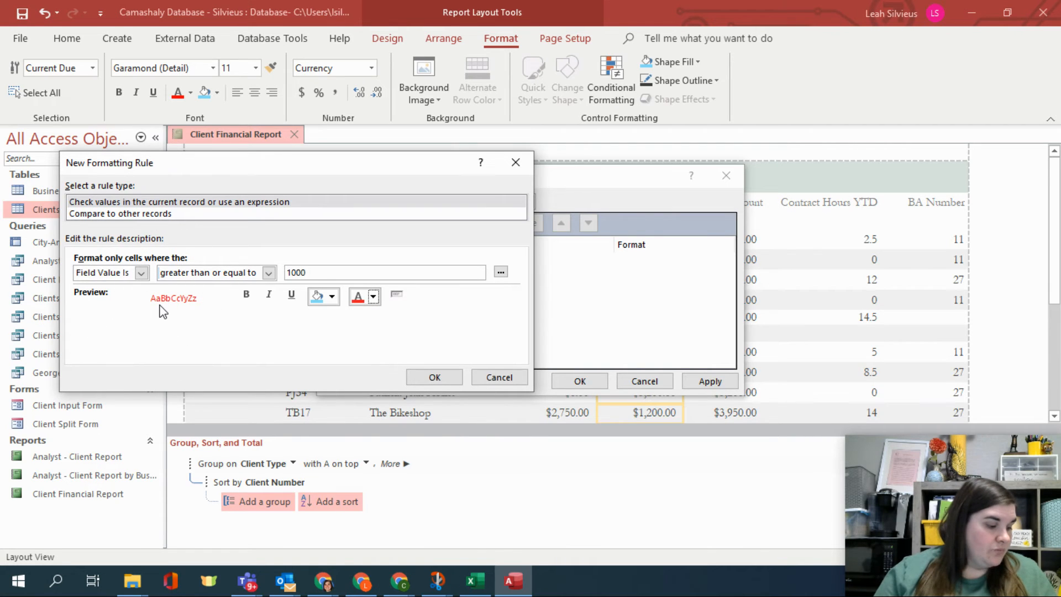
pyautogui.click(434, 377)
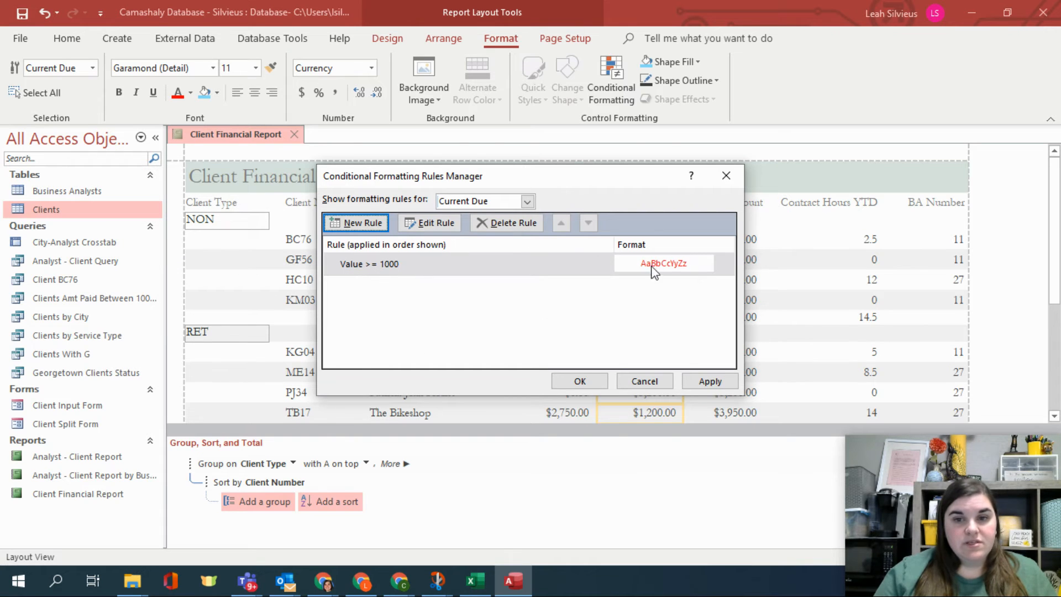
pyautogui.click(730, 384)
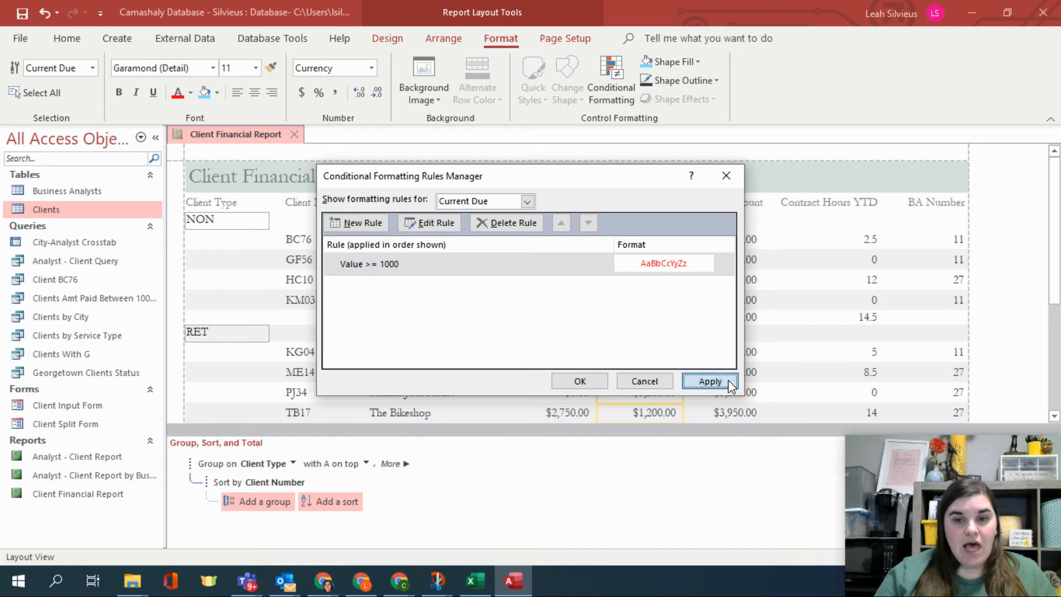
pyautogui.click(578, 381)
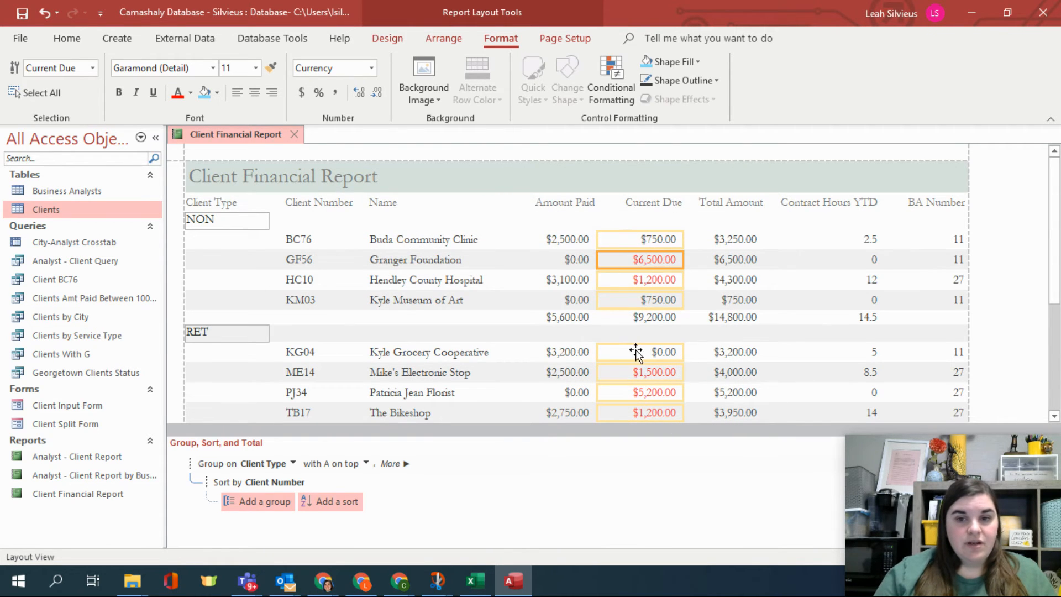
# Save the Client Financial Report and close it.
pyautogui.scroll(-6, 685, 297)
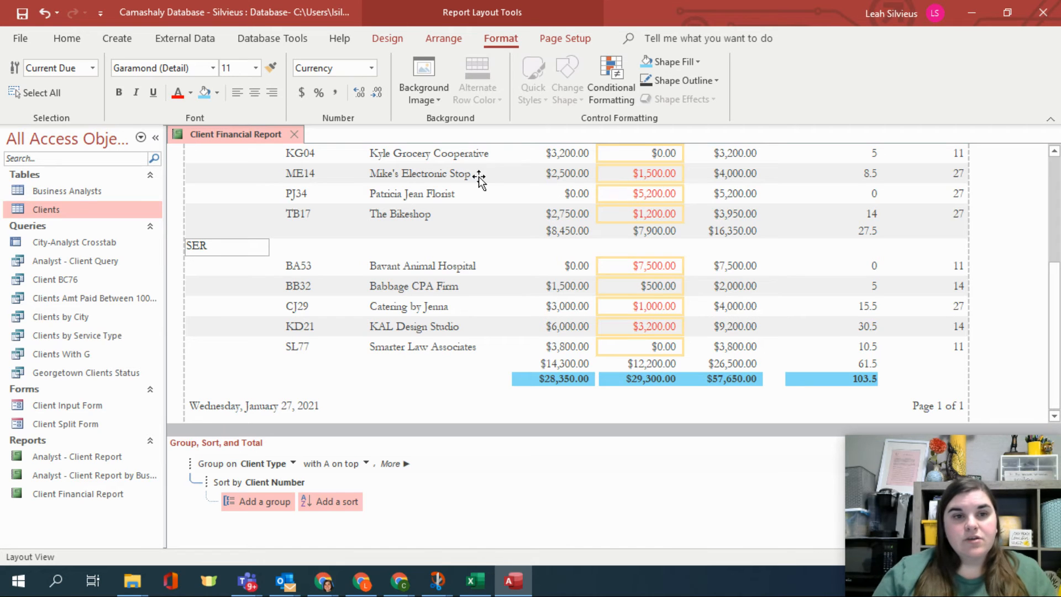
pyautogui.rightClick(240, 133)
pyautogui.click(268, 147)
pyautogui.click(295, 136)
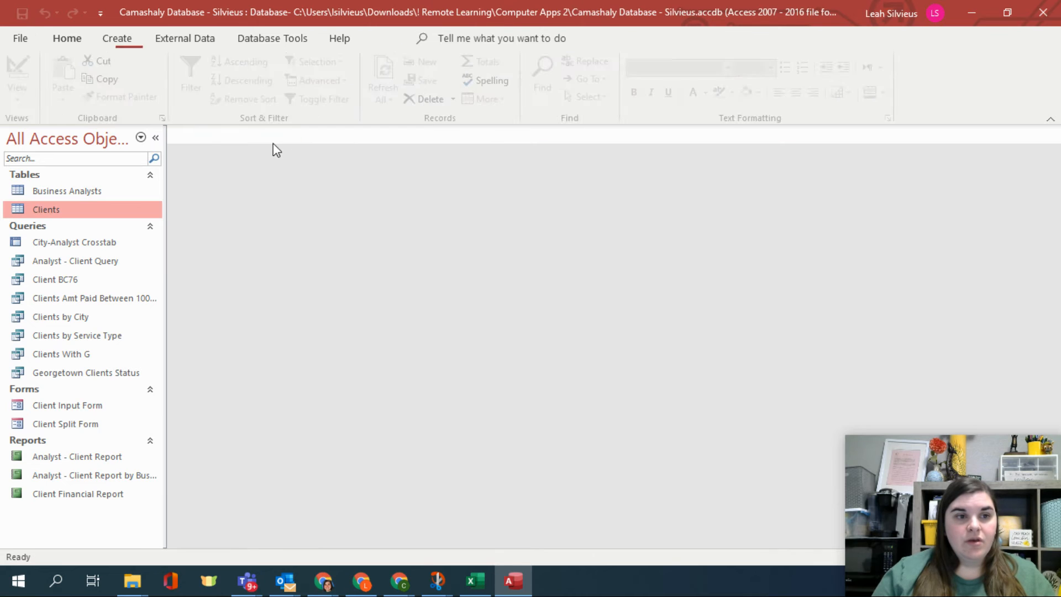
# Open the Clients table and change the Current Due amount of client BB32 to $1500.00.
pyautogui.doubleClick(47, 209)
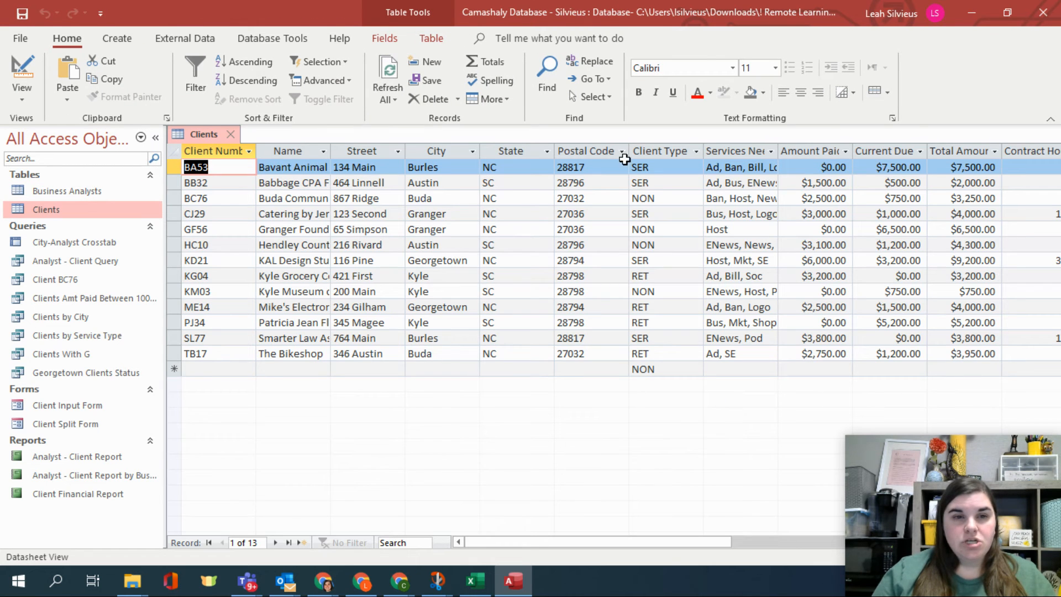
pyautogui.click(892, 184)
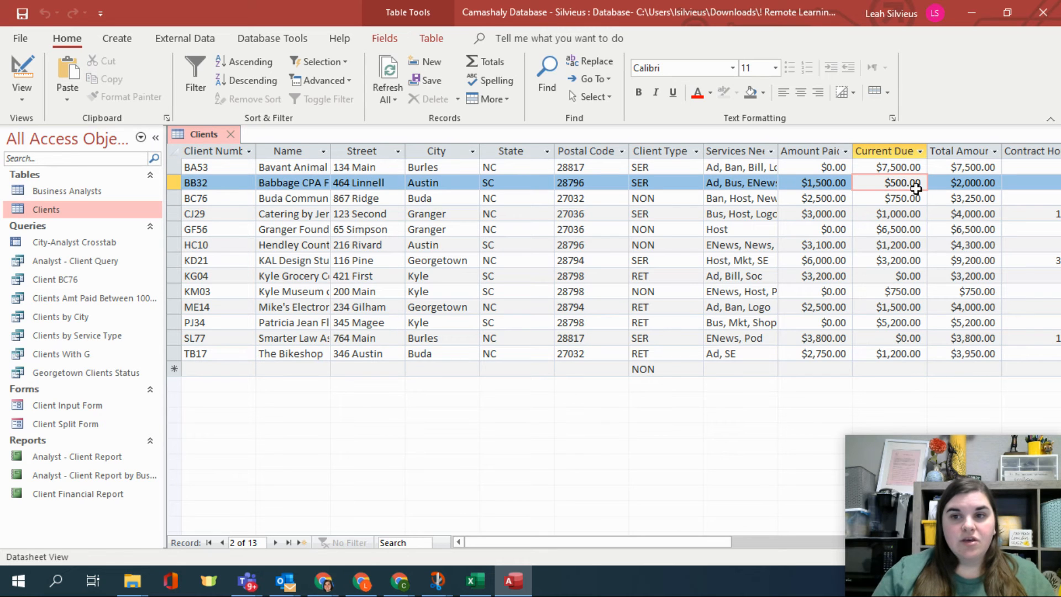
pyautogui.moveTo(889, 185); pyautogui.dragTo(899, 186)
pyautogui.write('15')
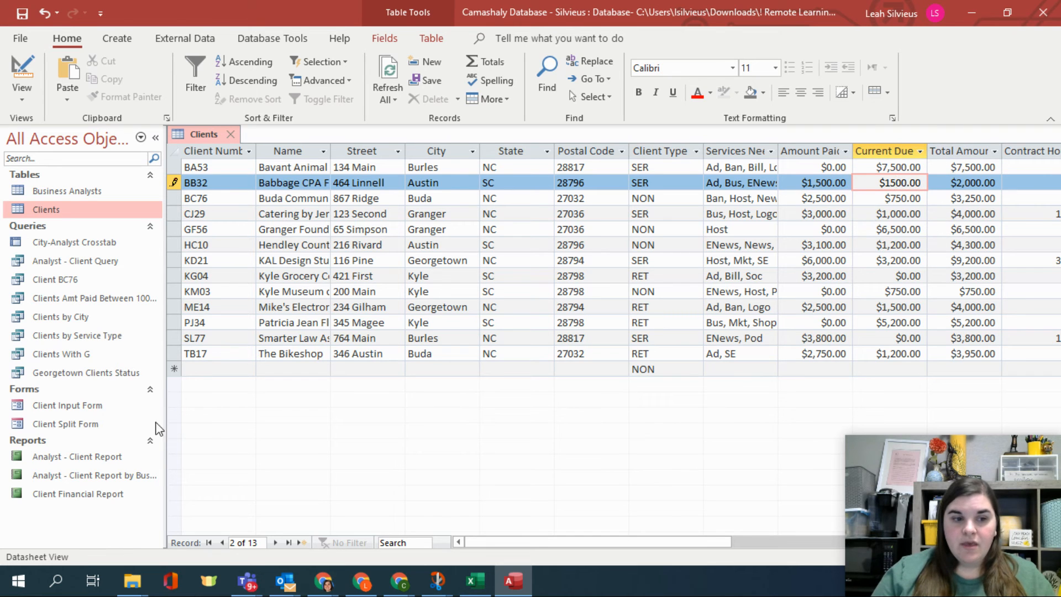
# Open the Client Financial Report to check the Current Due value of client BB32, and close the report again.
pyautogui.doubleClick(97, 499)
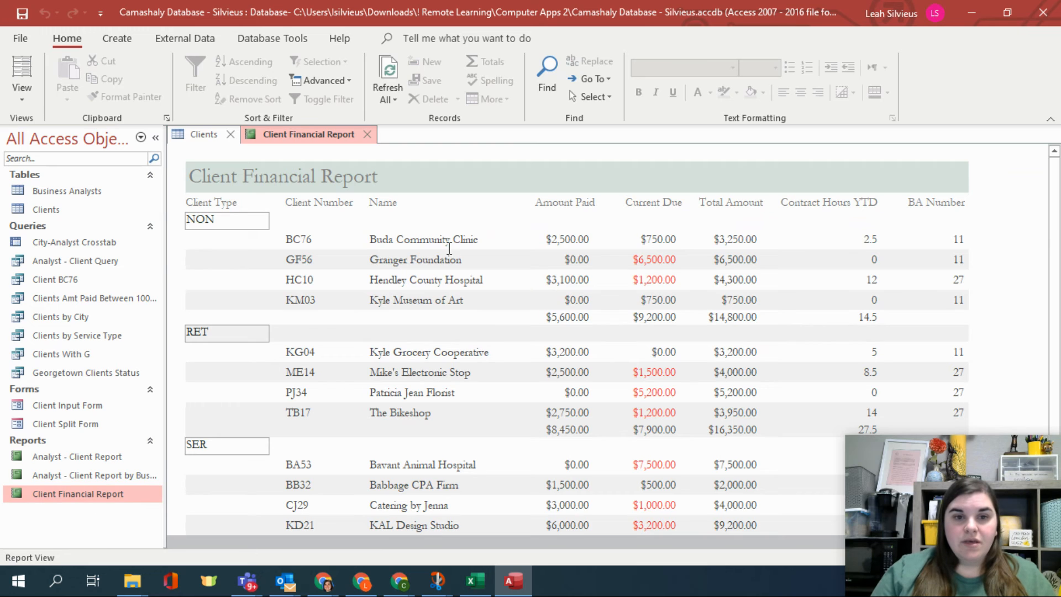
pyautogui.click(664, 485)
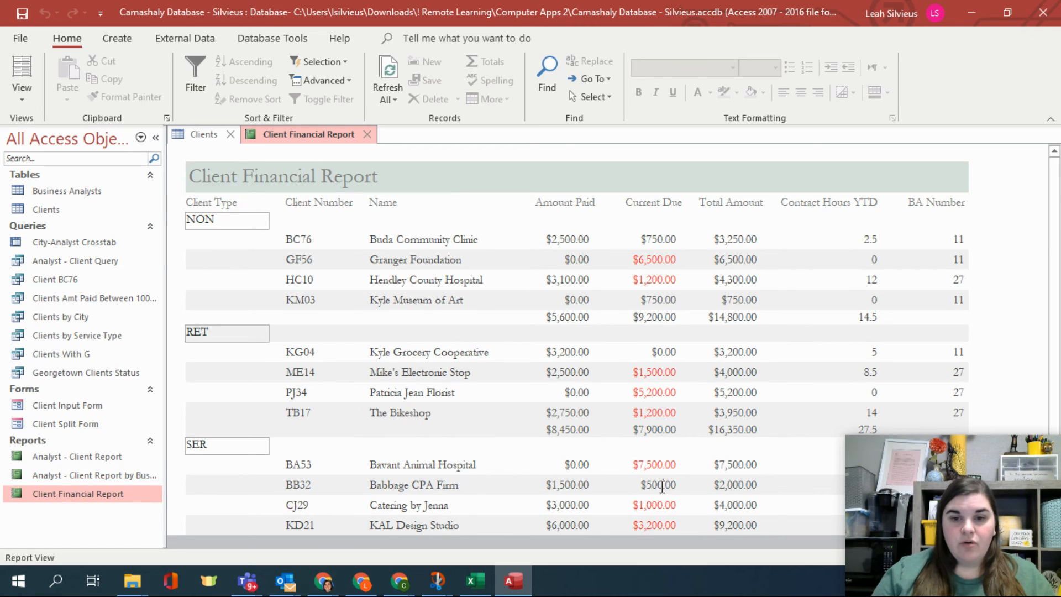
pyautogui.click(368, 134)
# Save the edited Clients table and reopen the Client Financial Report to check the updated Current Due value.
pyautogui.rightClick(202, 134)
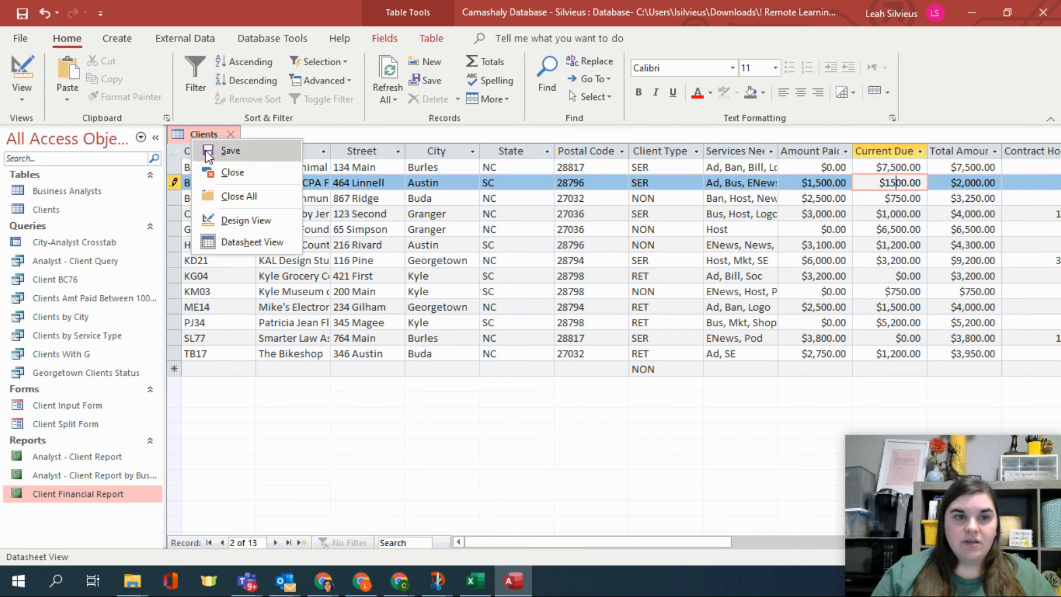
pyautogui.click(221, 152)
pyautogui.doubleClick(65, 494)
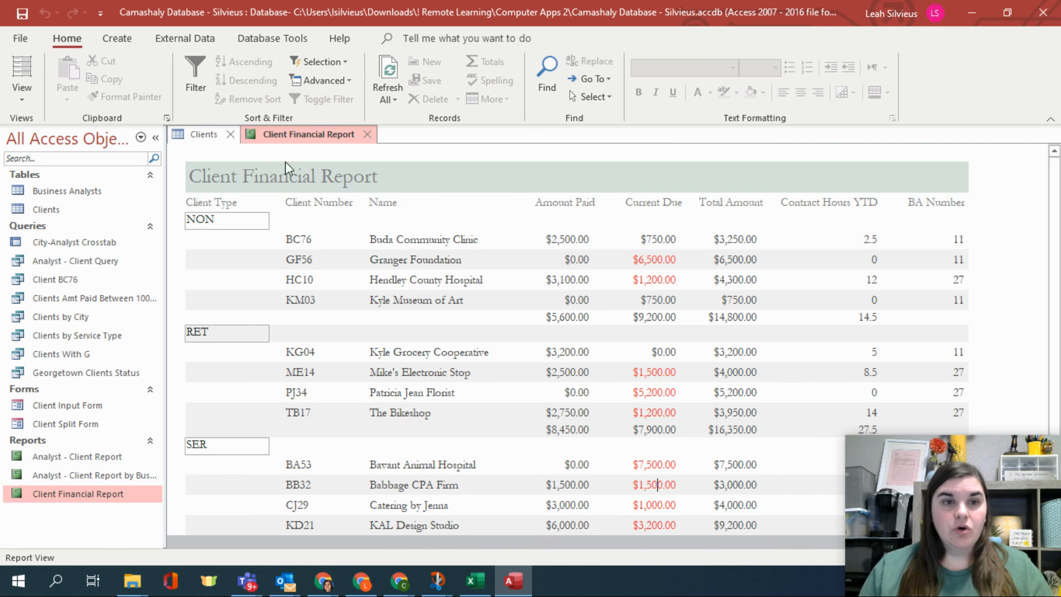
# Close both the Clients table and the Client Financial Report.
pyautogui.click(230, 134)
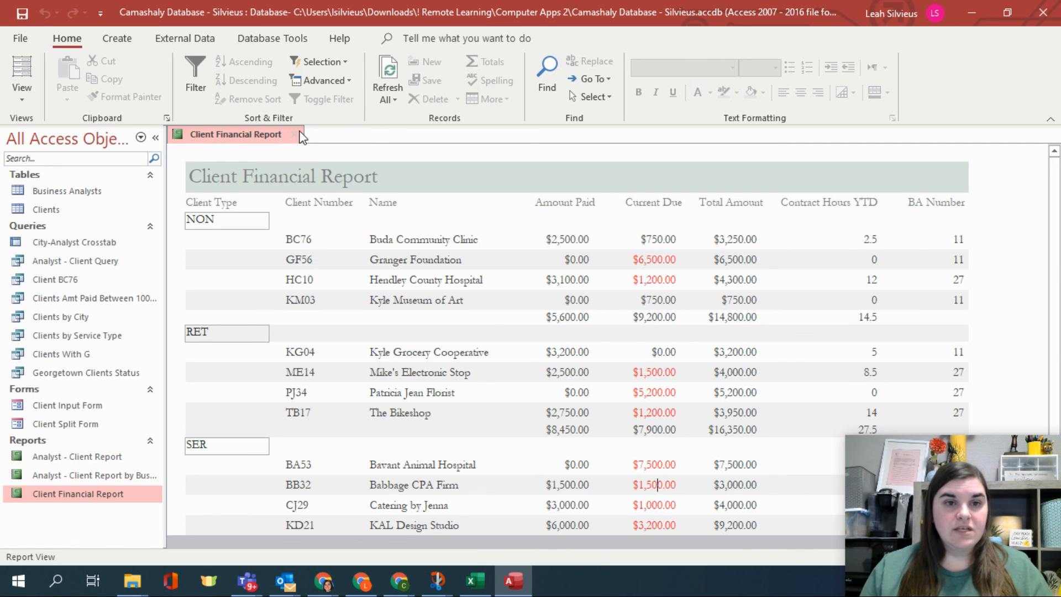
pyautogui.click(294, 135)
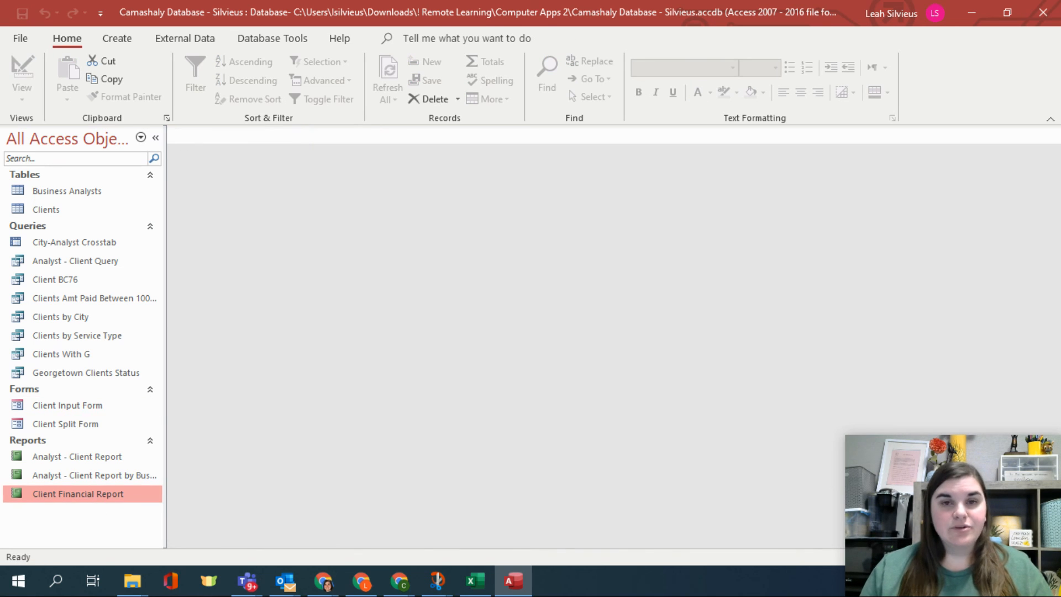